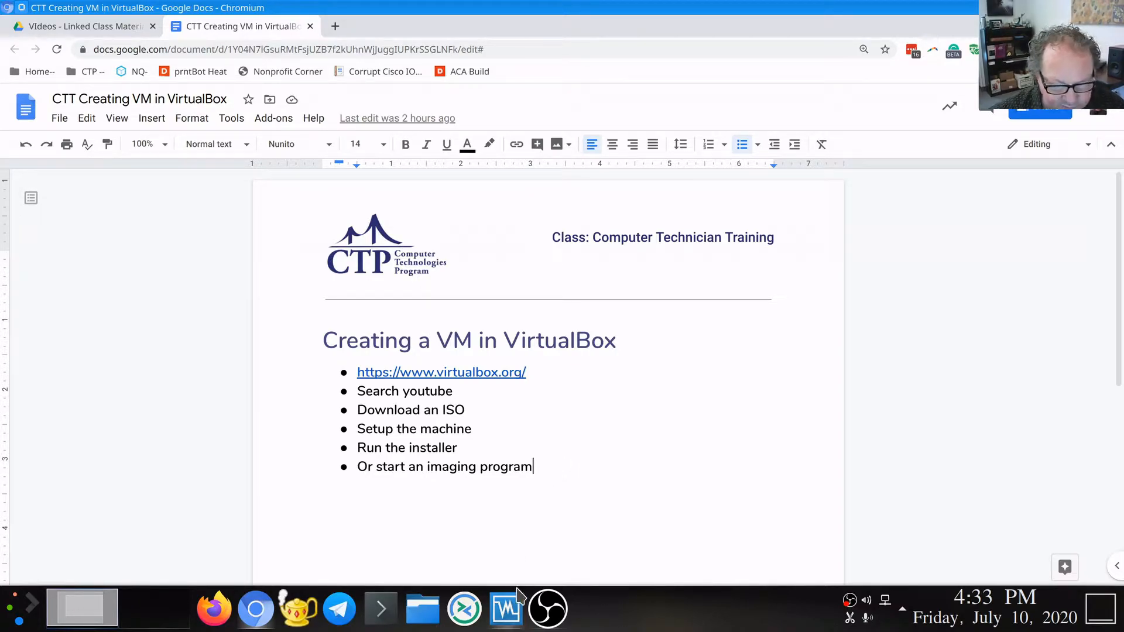
Switch to VirtualBox Manager and start creating a new virtual machine named Test
{"action": "left_click", "coordinate": [507, 608]}
{"action": "left_click_drag", "start_coordinate": [612, 106], "coordinate": [496, 160]}
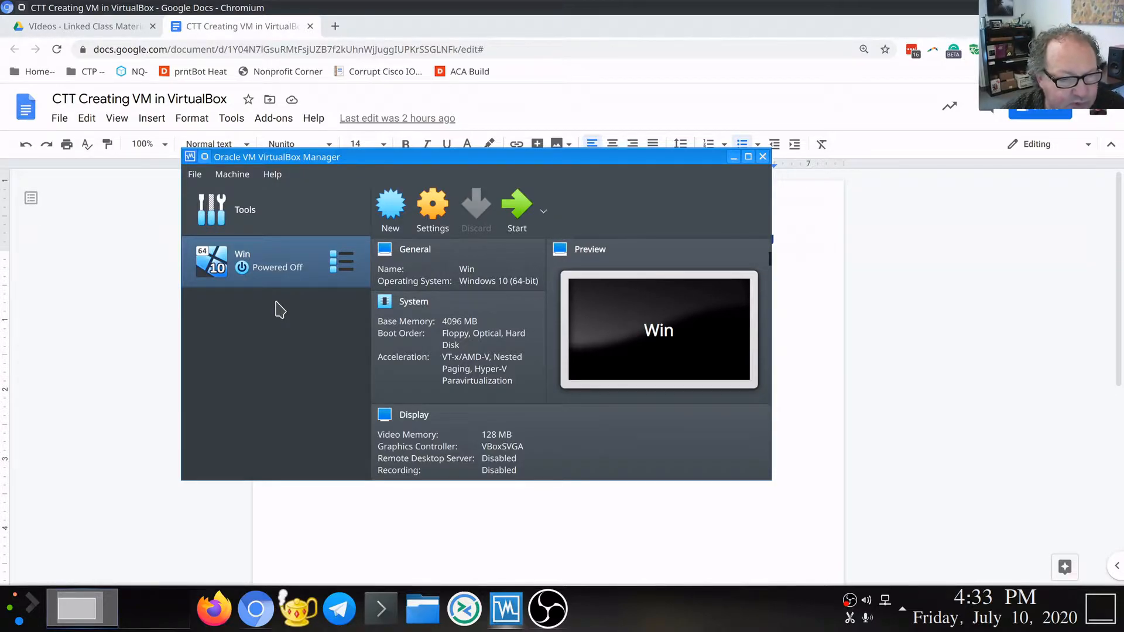
{"action": "left_click", "coordinate": [392, 212]}
{"action": "left_click_drag", "start_coordinate": [543, 59], "coordinate": [546, 139]}
{"action": "type", "text": "Test"}
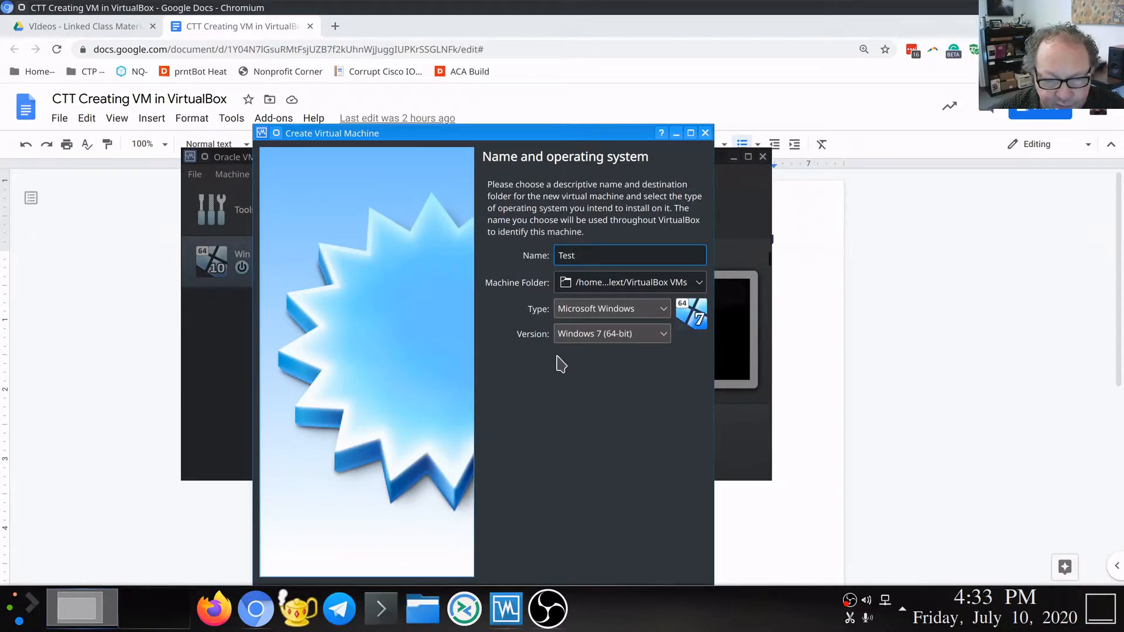
{"action": "left_click", "coordinate": [662, 334]}
{"action": "left_click_drag", "start_coordinate": [666, 389], "coordinate": [665, 492]}
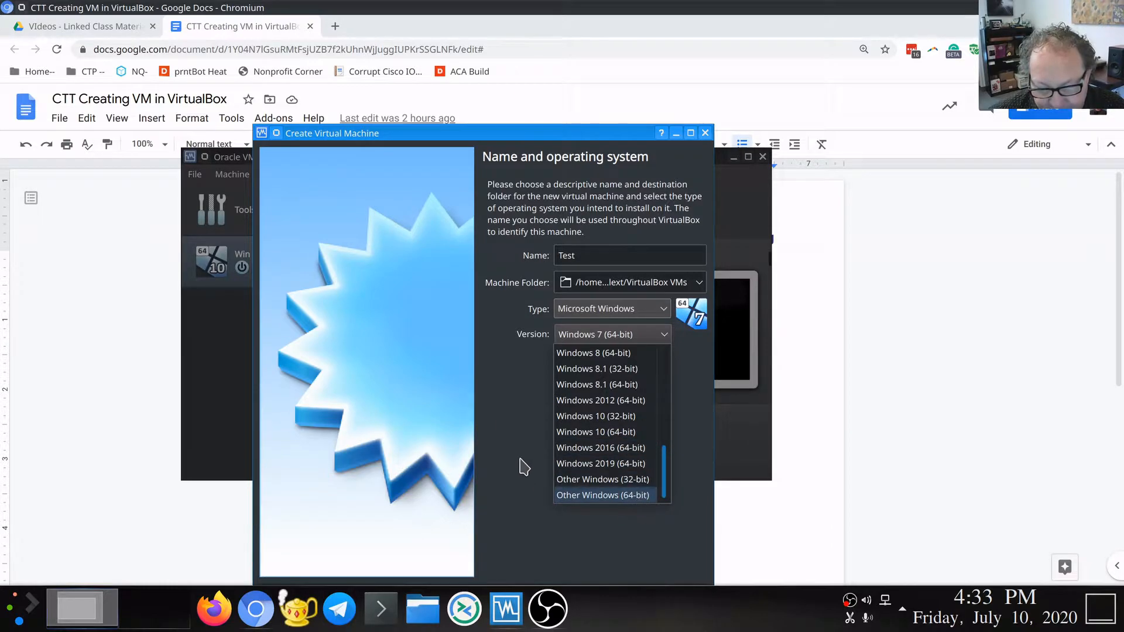
{"action": "left_click", "coordinate": [525, 477]}
Set the machine's type to Linux and its version to Other Linux (64-bit), and continue to the memory size
{"action": "left_click", "coordinate": [662, 309]}
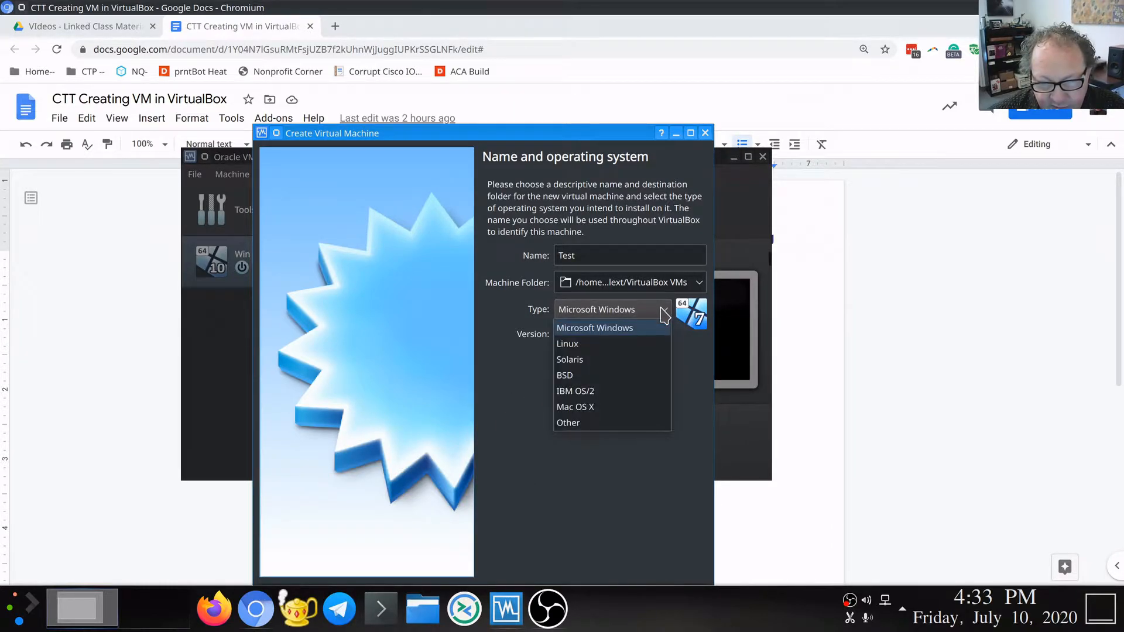
{"action": "left_click", "coordinate": [597, 347]}
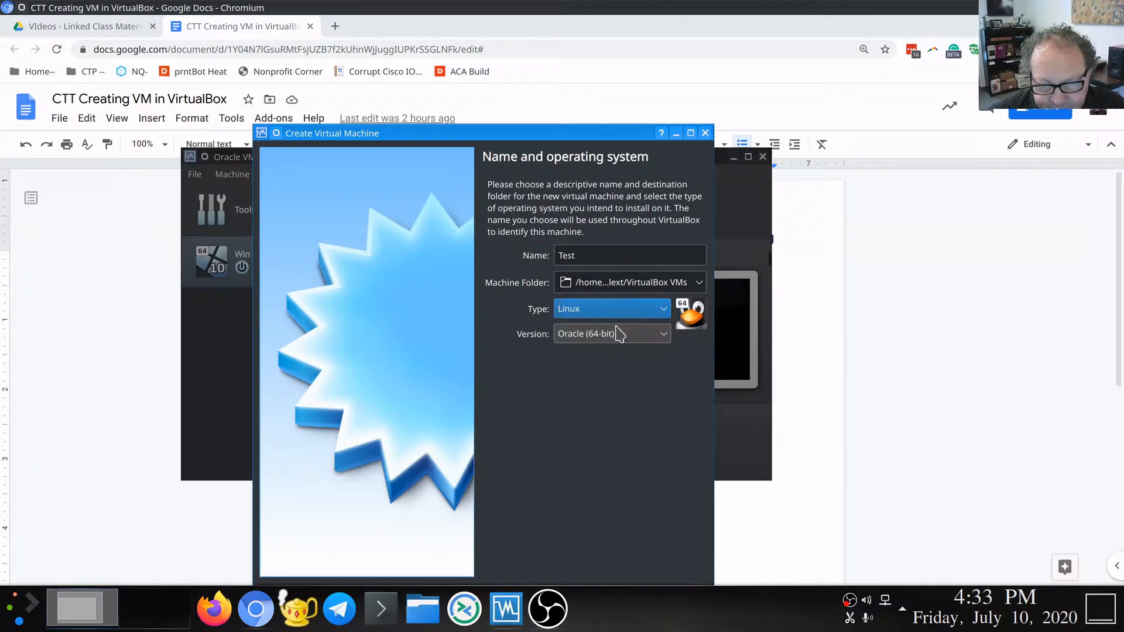
{"action": "left_click", "coordinate": [663, 335]}
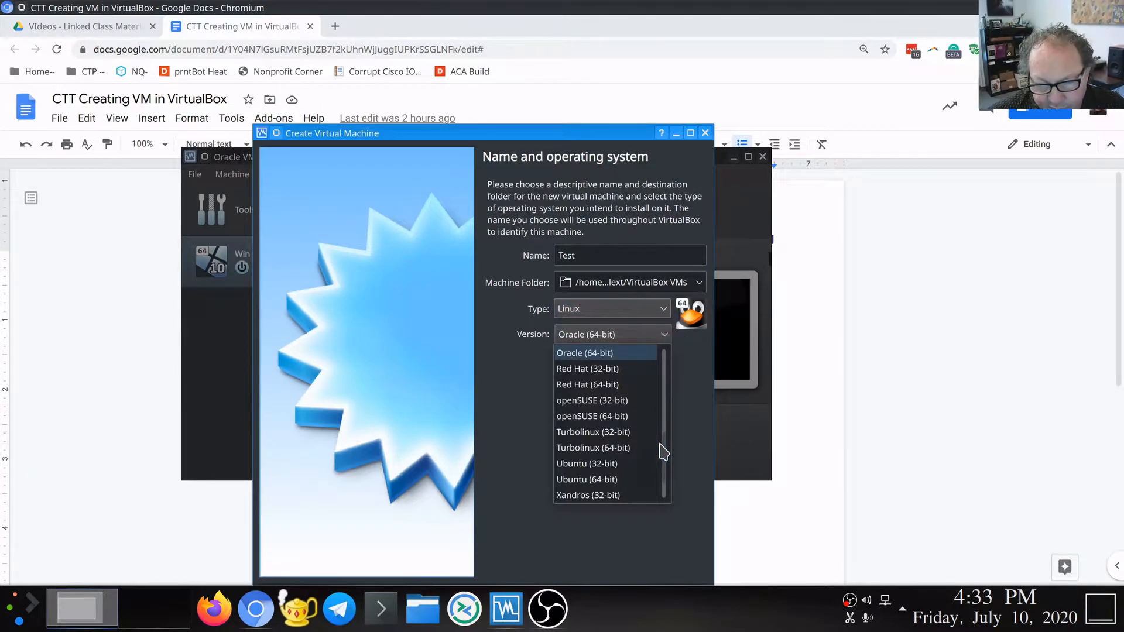
{"action": "left_click_drag", "start_coordinate": [665, 466], "coordinate": [665, 513]}
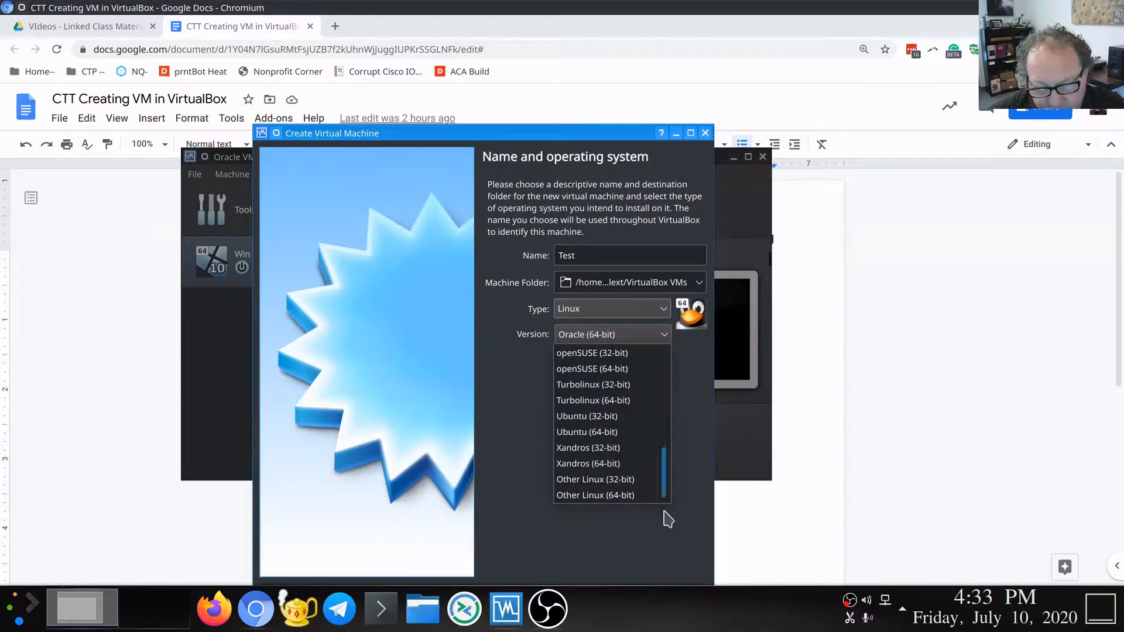
{"action": "left_click", "coordinate": [603, 497]}
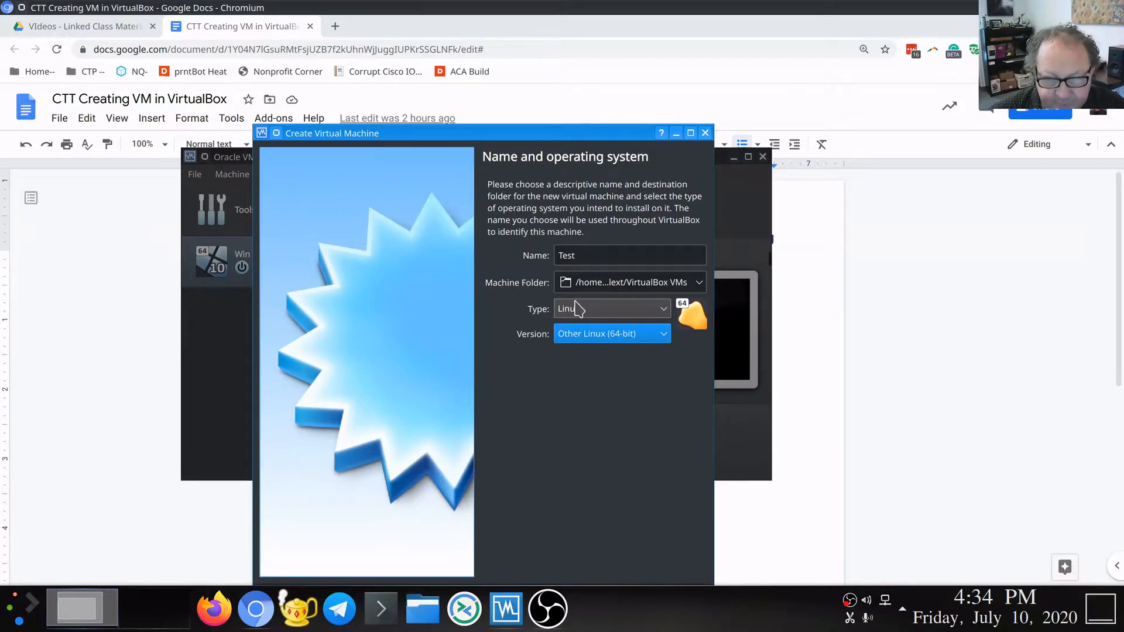
{"action": "left_click_drag", "start_coordinate": [557, 136], "coordinate": [553, 86]}
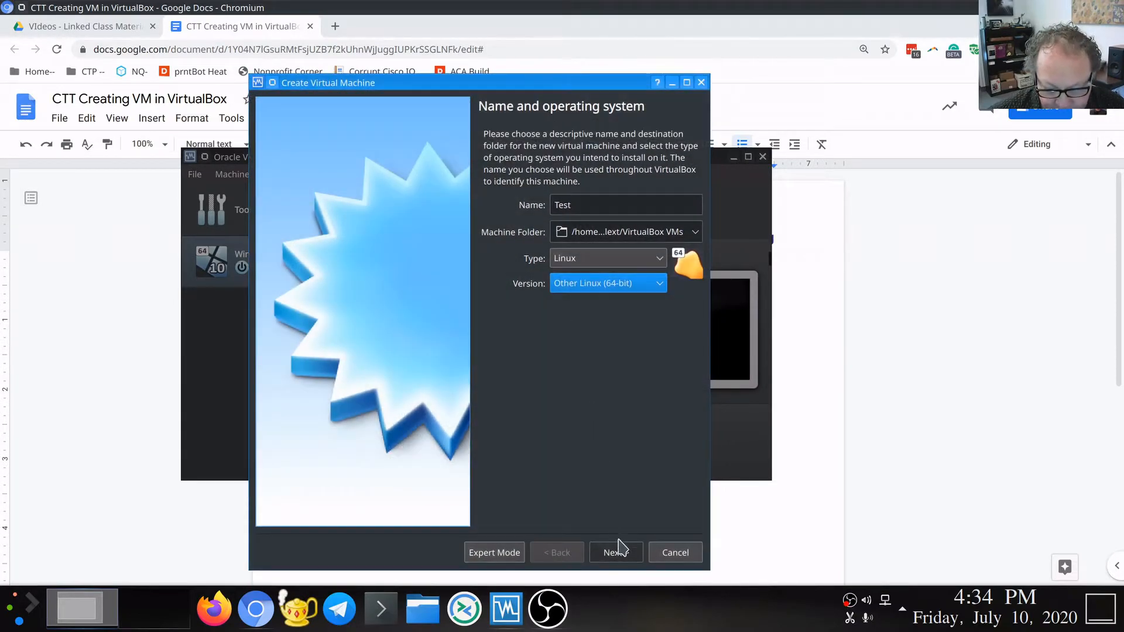
{"action": "left_click", "coordinate": [618, 553]}
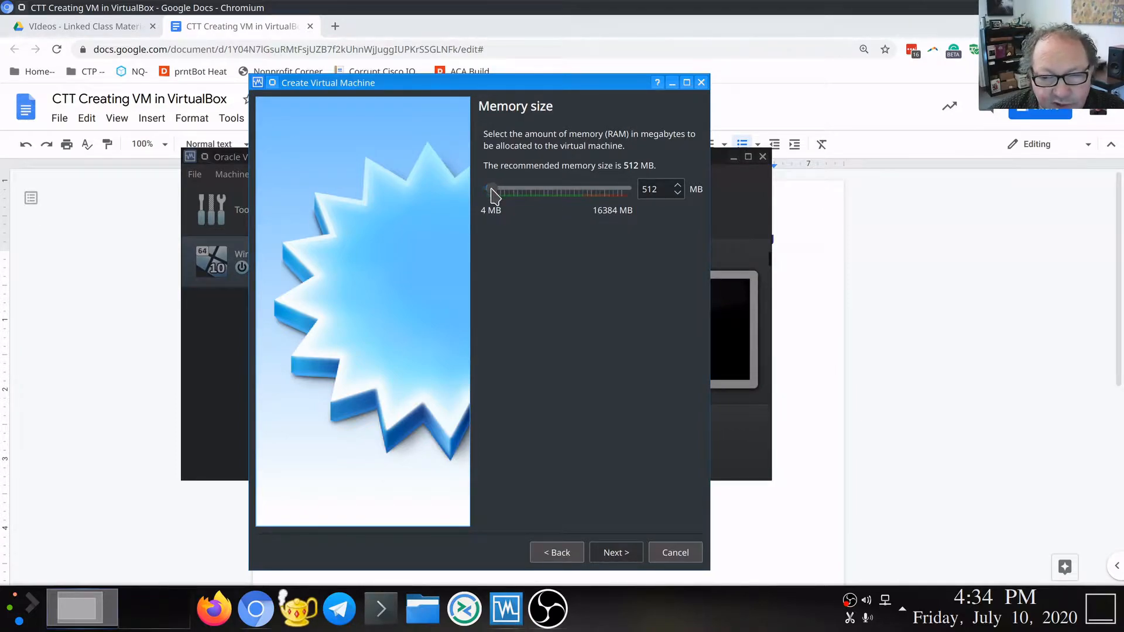
Allocate 4096 MB of memory to the virtual machine and continue to the hard disk options
{"action": "left_click_drag", "start_coordinate": [493, 194], "coordinate": [521, 198]}
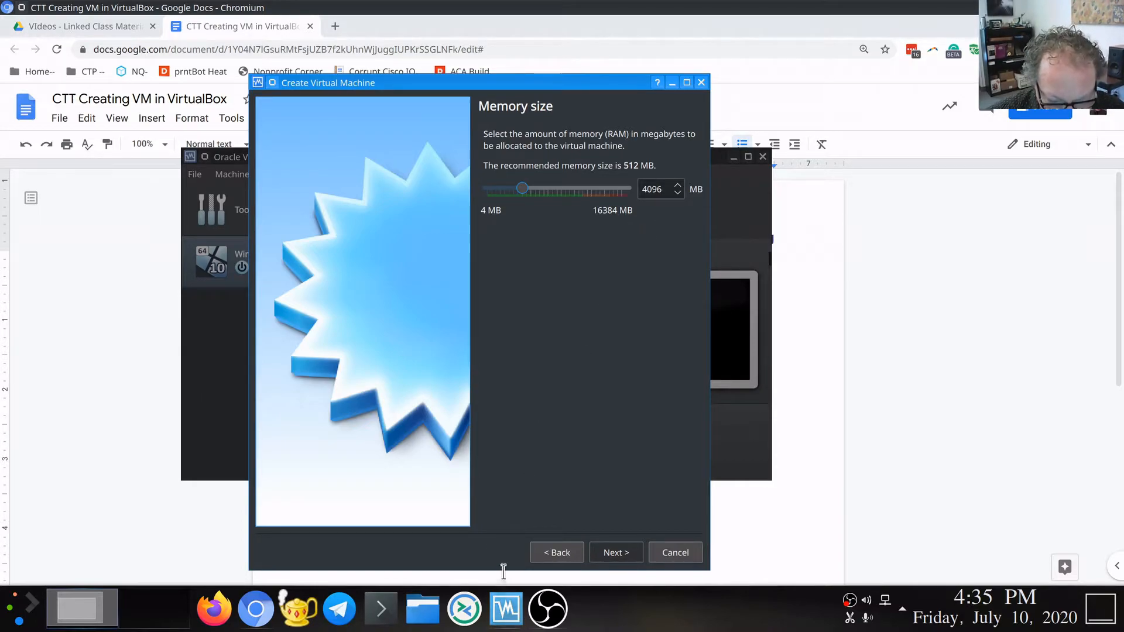
{"action": "left_click_drag", "start_coordinate": [508, 570], "coordinate": [516, 468]}
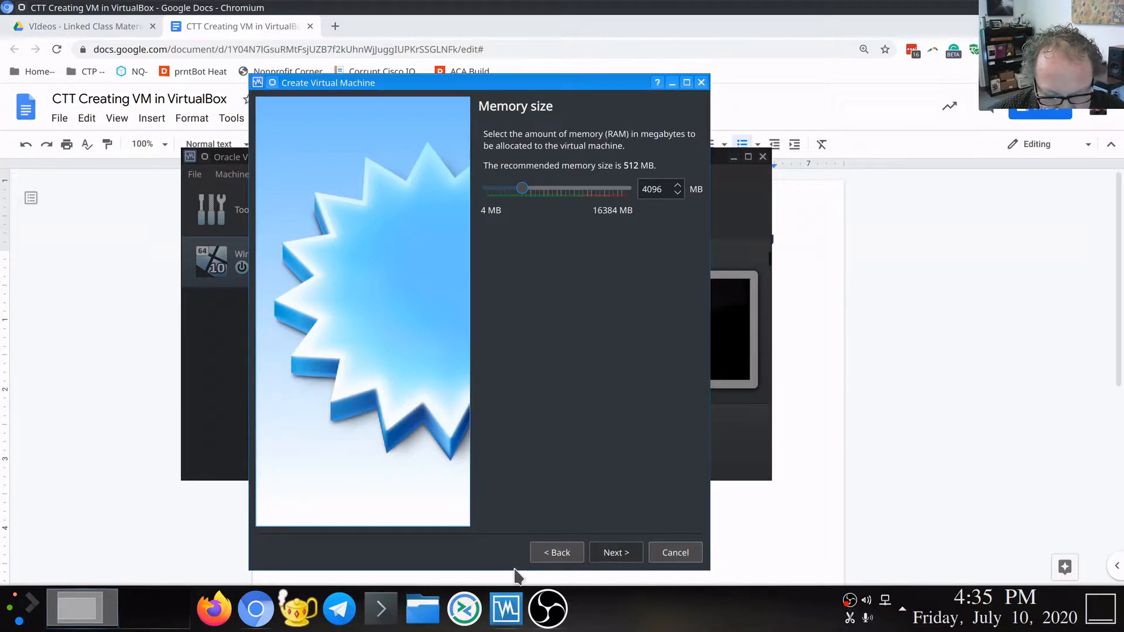
{"action": "left_click_drag", "start_coordinate": [518, 571], "coordinate": [519, 527]}
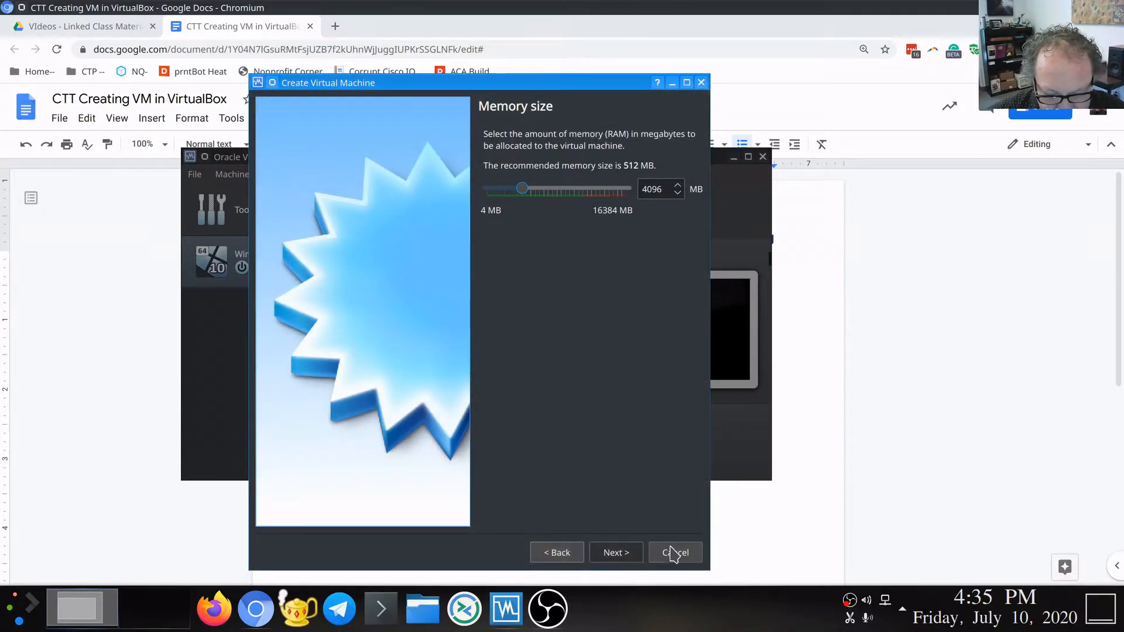
{"action": "left_click", "coordinate": [621, 556]}
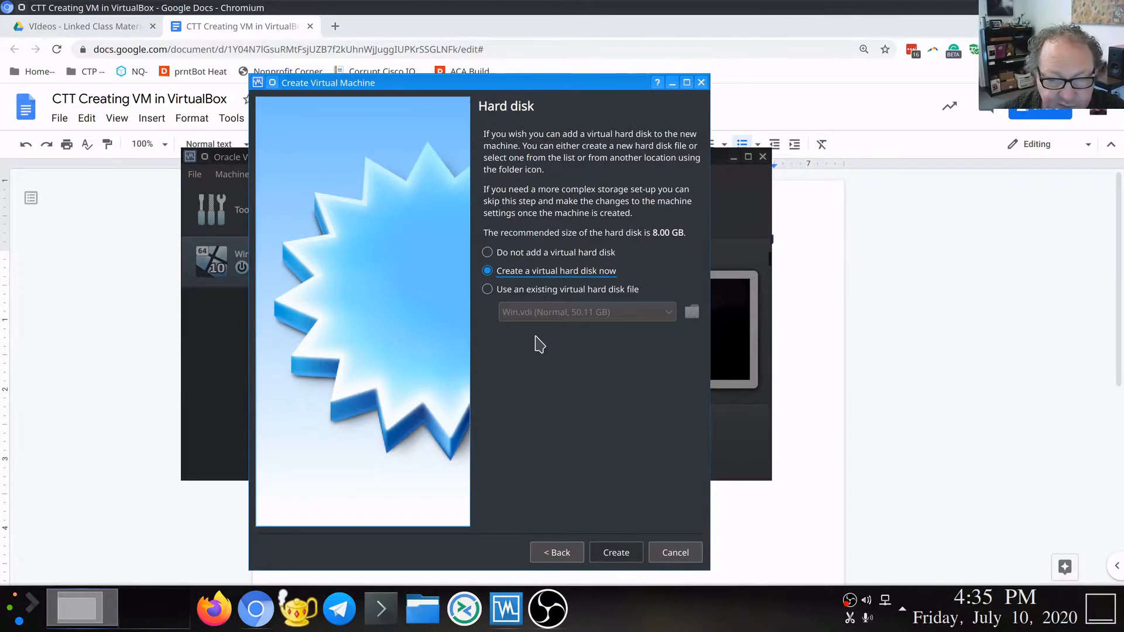
Choose to create a virtual hard disk now, using the VDI file type with dynamically allocated storage
{"action": "left_click", "coordinate": [615, 553]}
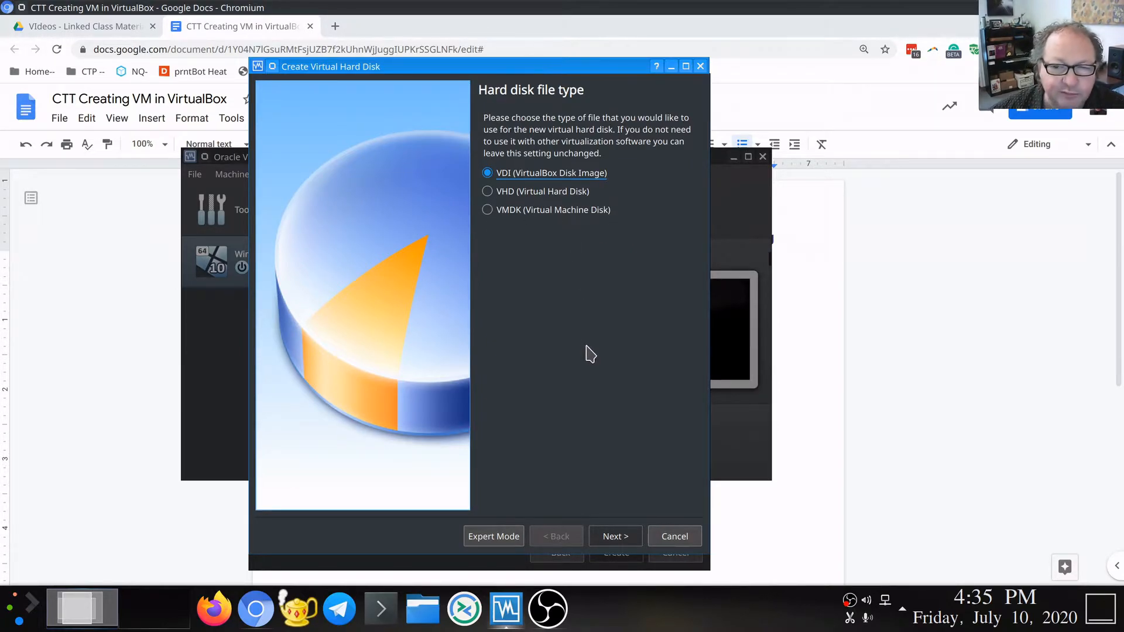
{"action": "left_click", "coordinate": [616, 537]}
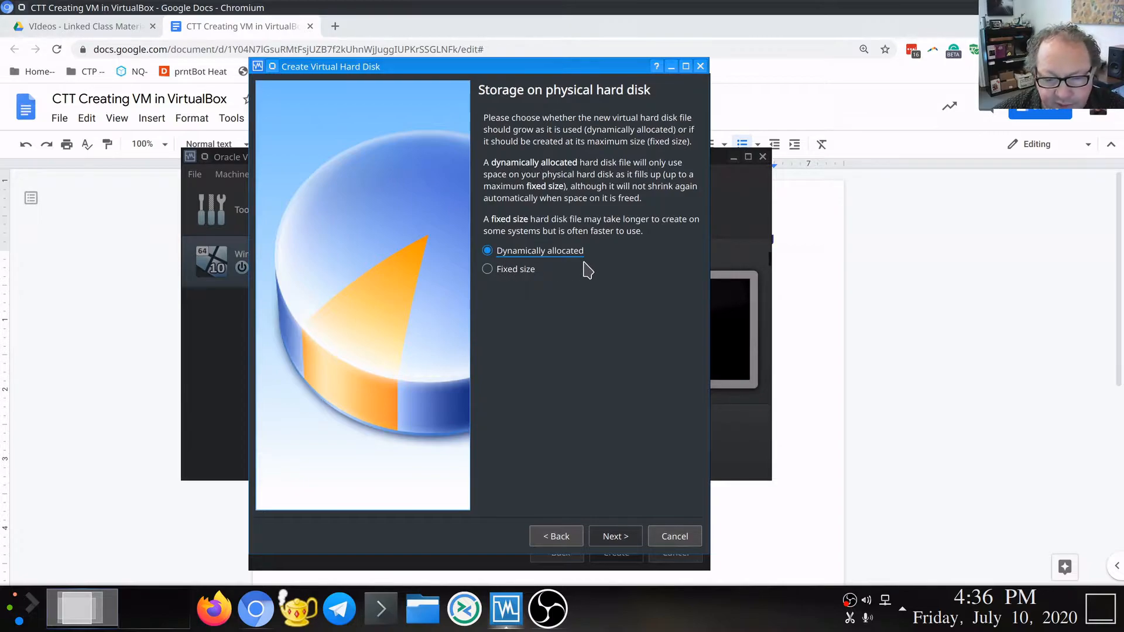
{"action": "left_click", "coordinate": [629, 536]}
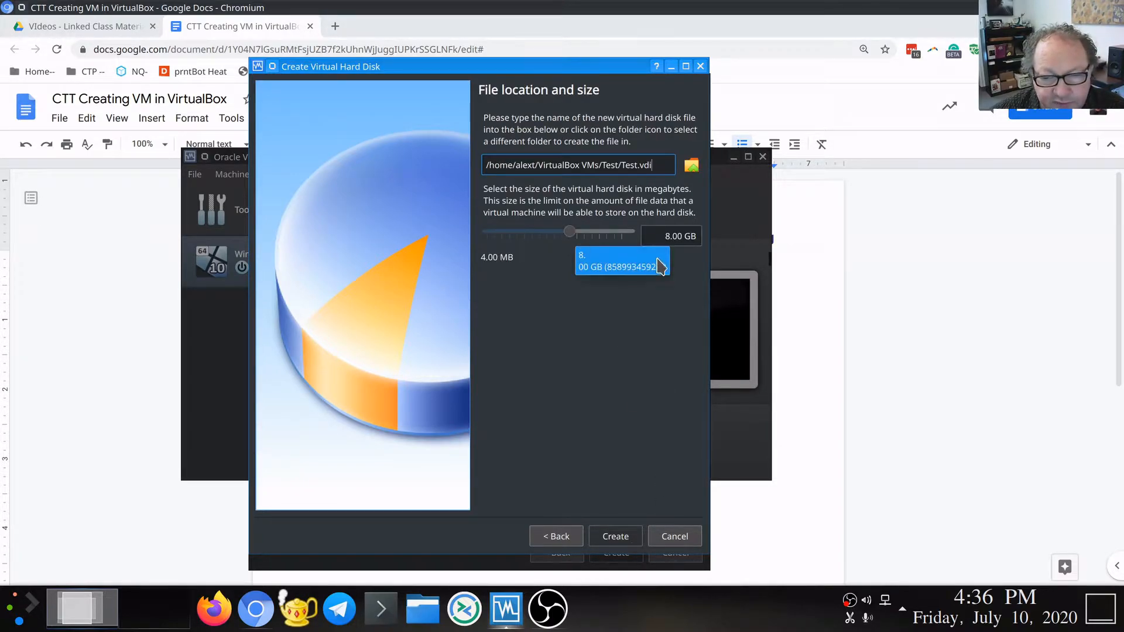
Set the virtual hard disk's size to 20 GB and create the disk, finishing the Test machine
{"action": "left_click", "coordinate": [663, 236]}
{"action": "key", "text": "Delete"}
{"action": "type", "text": "20"}
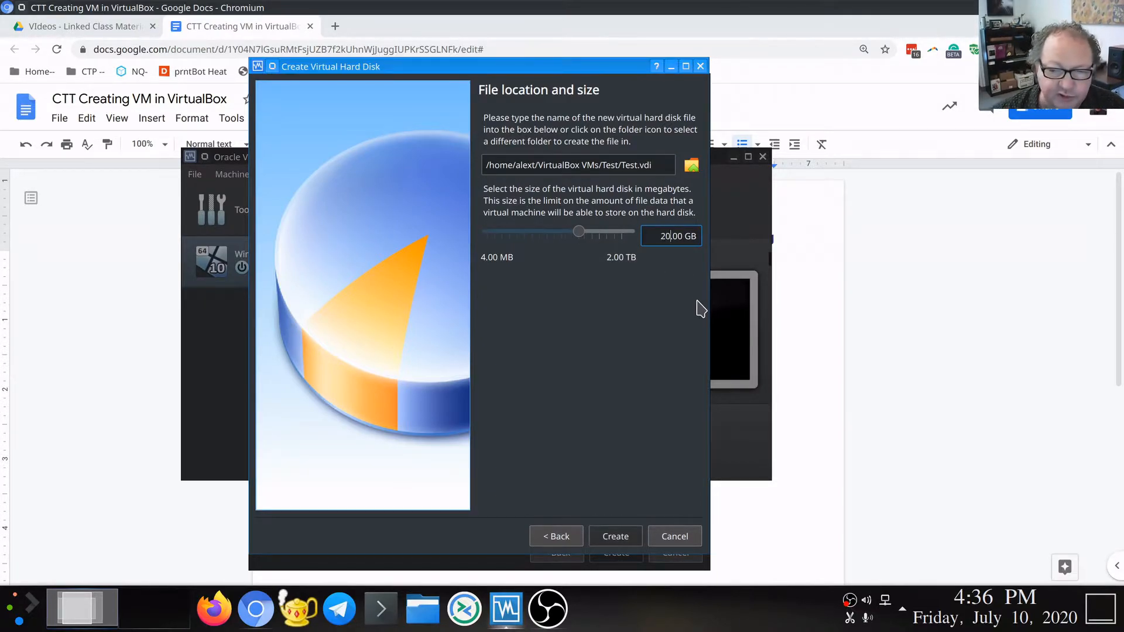
{"action": "key", "text": "Tab"}
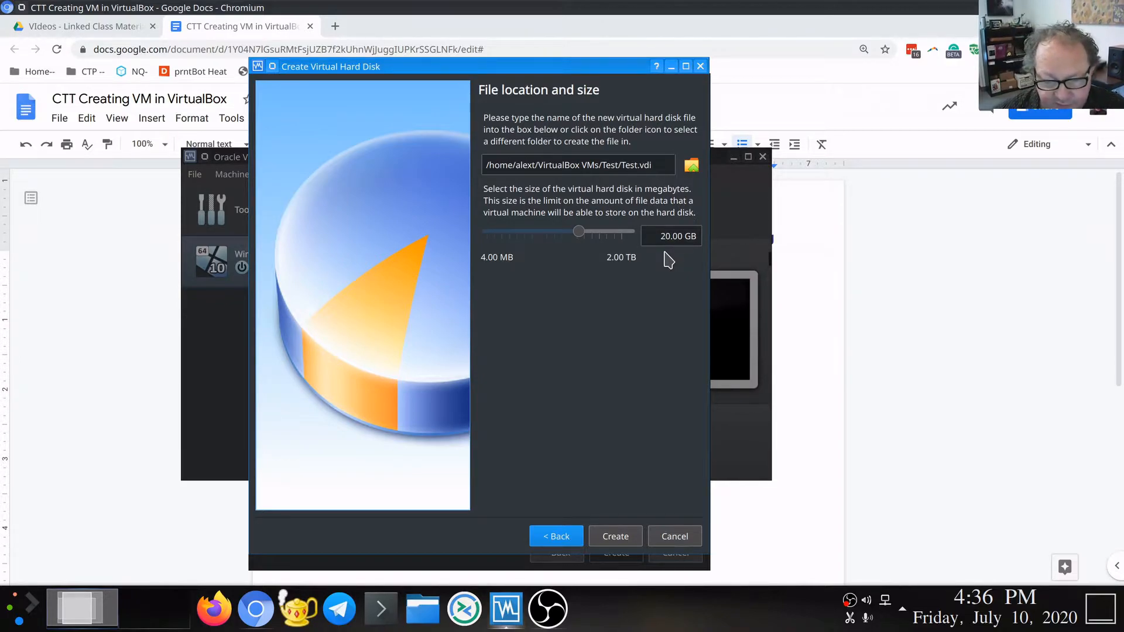
{"action": "left_click", "coordinate": [628, 540]}
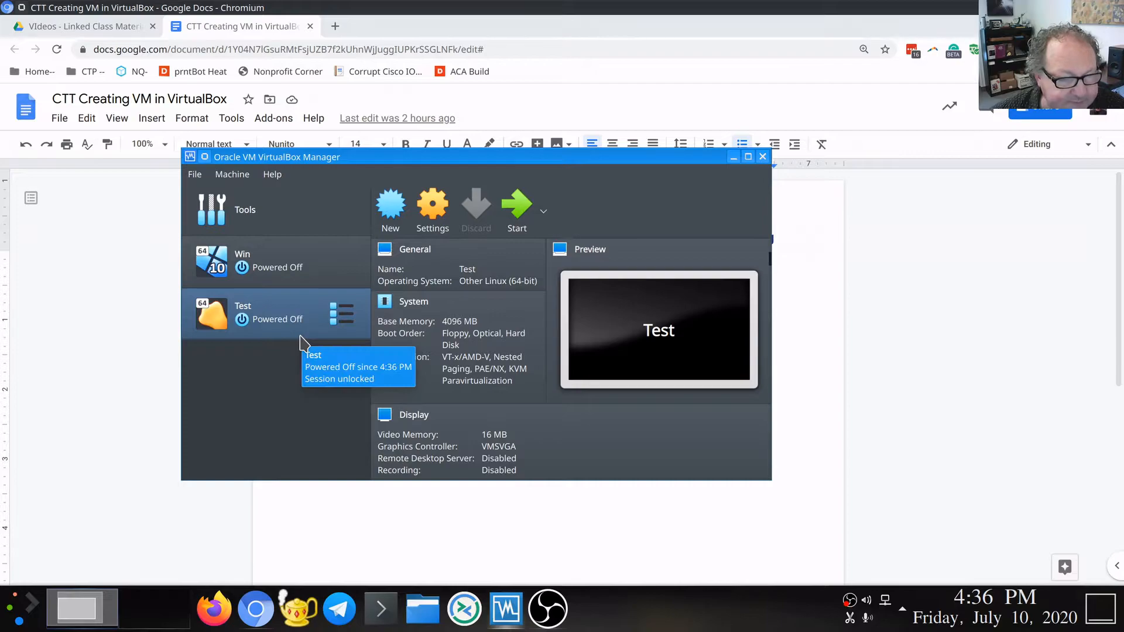
Open the Test machine's storage settings and bring up the optical disk selector for its empty optical drive
{"action": "left_click", "coordinate": [434, 214]}
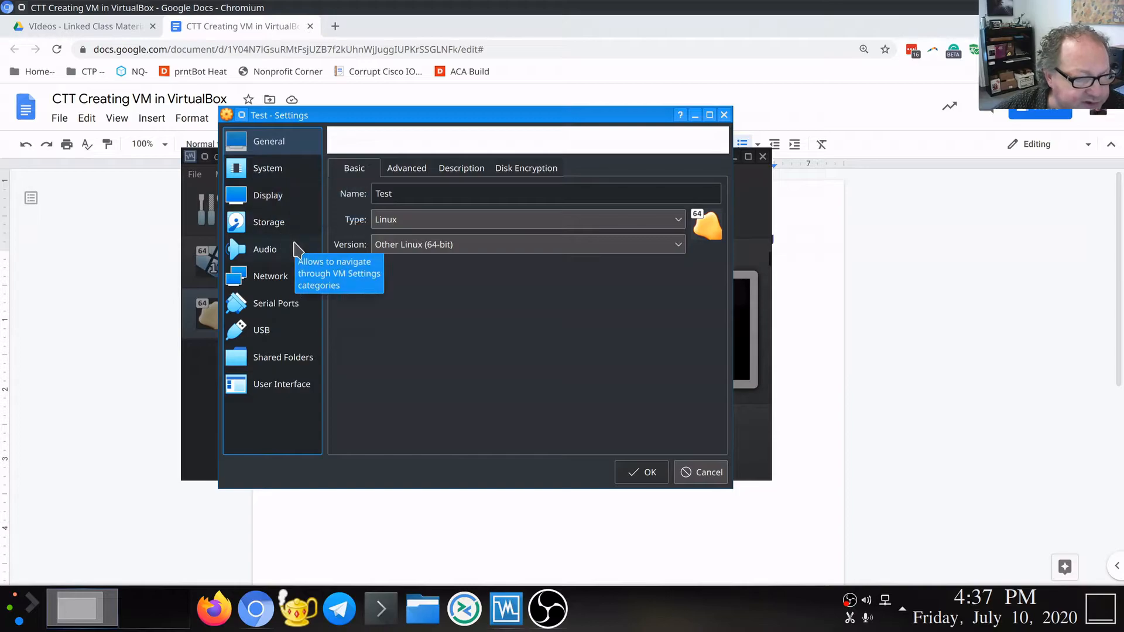
{"action": "left_click", "coordinate": [271, 228]}
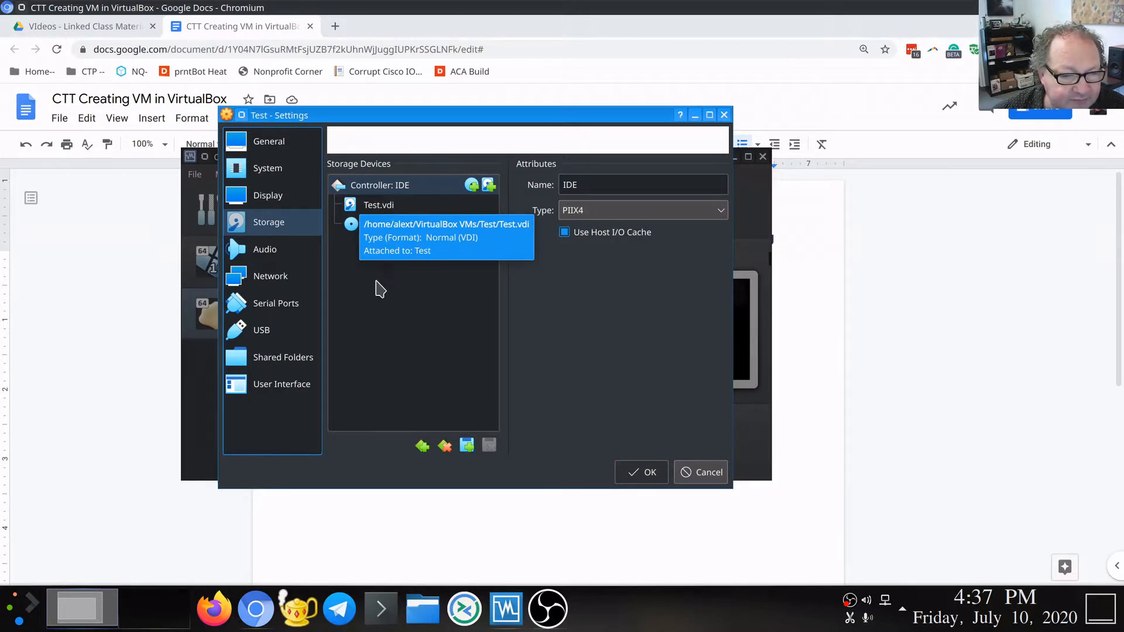
{"action": "mouse_move", "coordinate": [373, 227]}
{"action": "left_mouse_down"}
{"action": "mouse_move", "coordinate": [356, 227]}
{"action": "mouse_move", "coordinate": [382, 229]}
{"action": "left_mouse_up"}
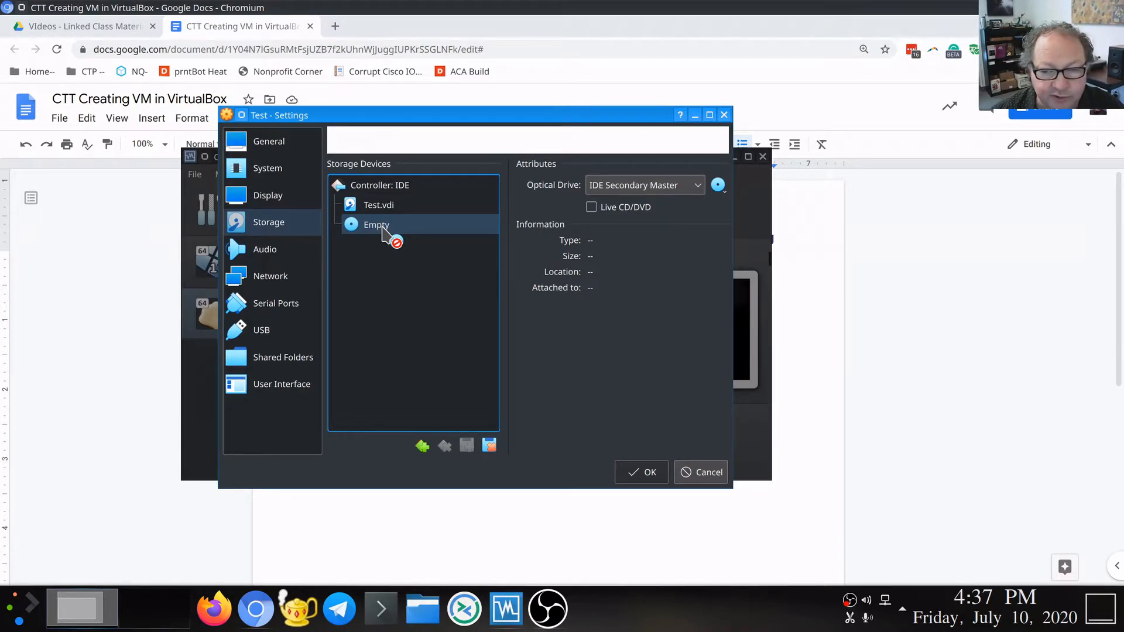
{"action": "left_click_drag", "start_coordinate": [383, 227], "coordinate": [719, 188]}
{"action": "left_click", "coordinate": [718, 188]}
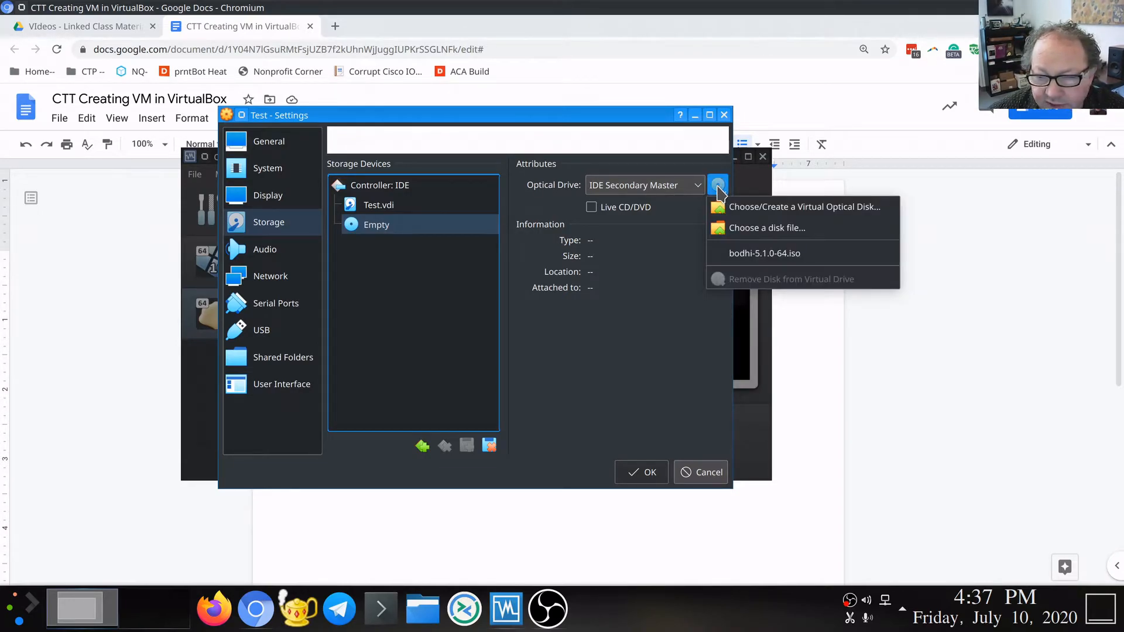
{"action": "left_click", "coordinate": [800, 208]}
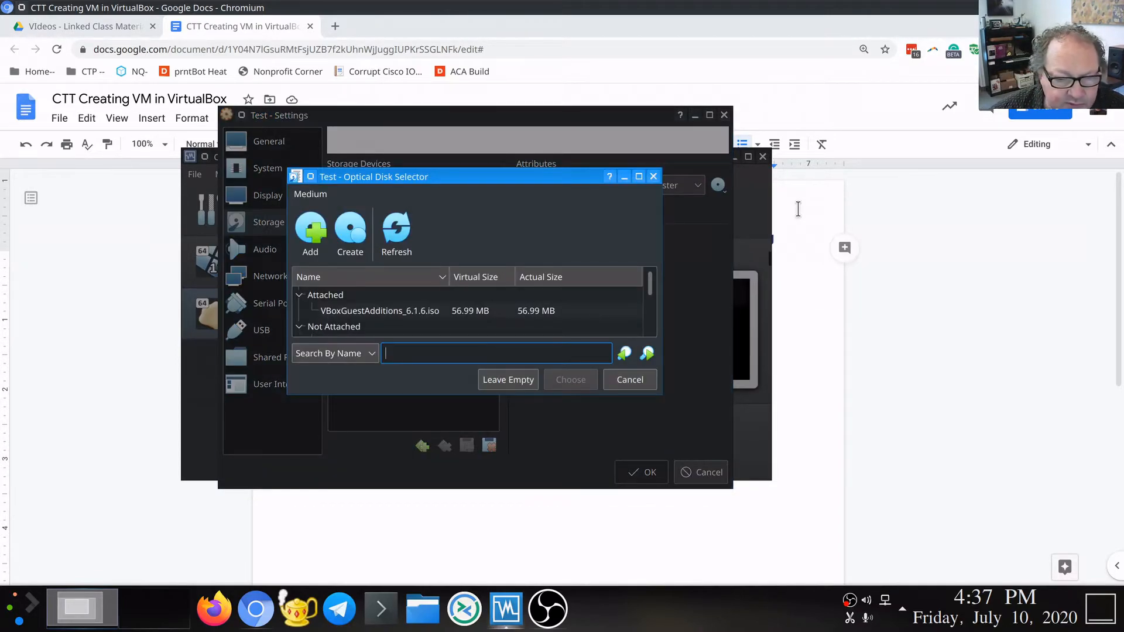
Add bodhi-5.1.0-64.iso from the ISOs folder in Downloads and assign it to the optical drive
{"action": "left_click_drag", "start_coordinate": [441, 394], "coordinate": [439, 463]}
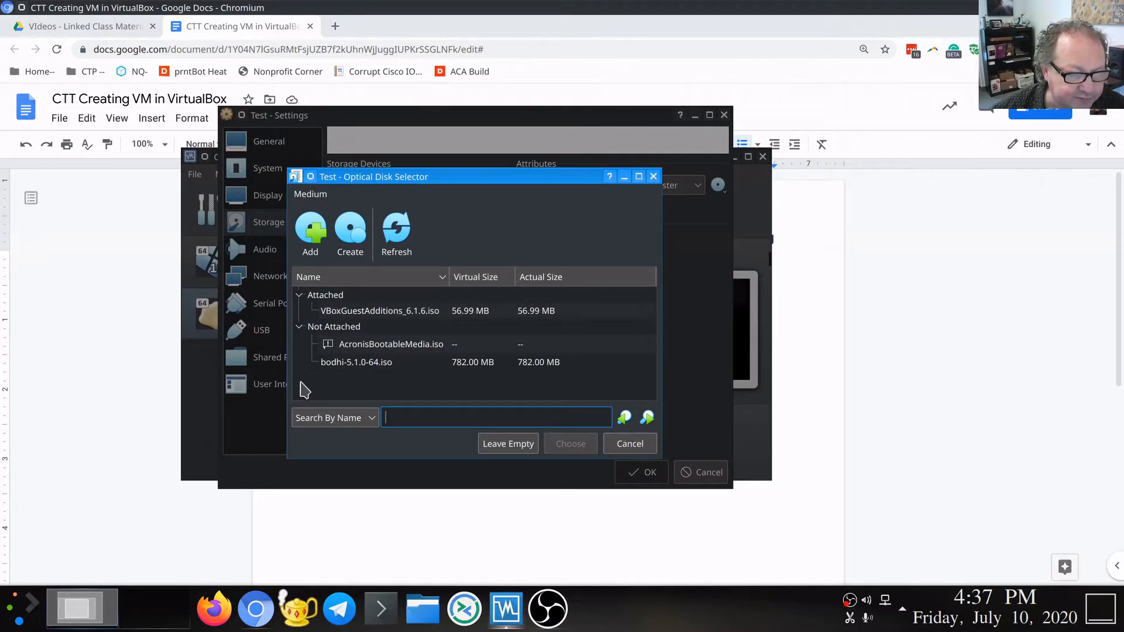
{"action": "left_click", "coordinate": [310, 241]}
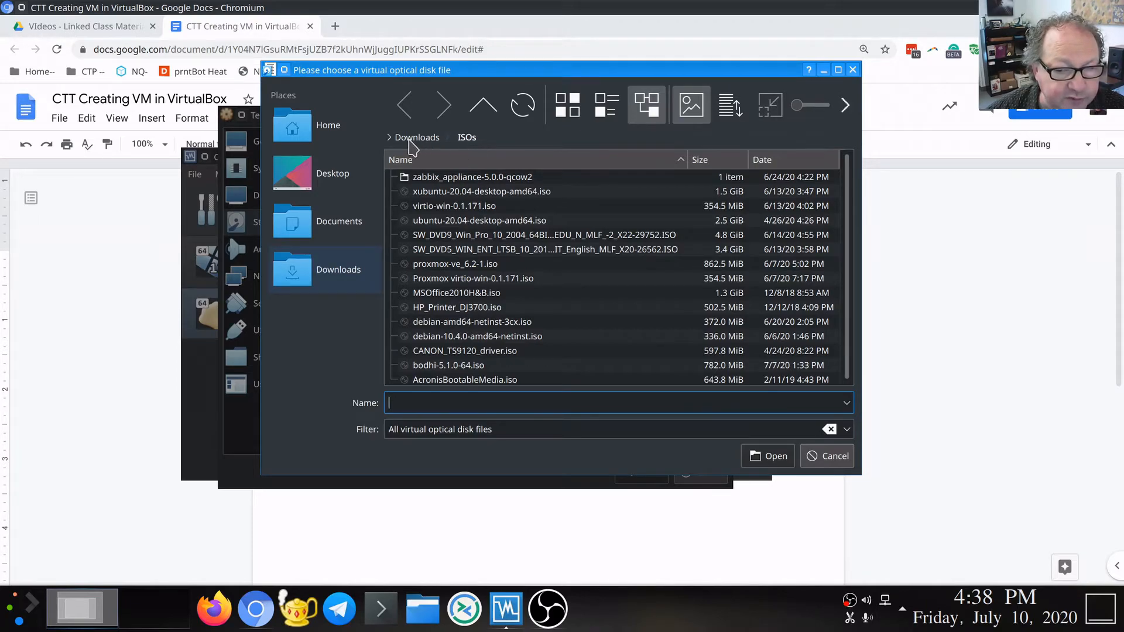
{"action": "left_click", "coordinate": [452, 366]}
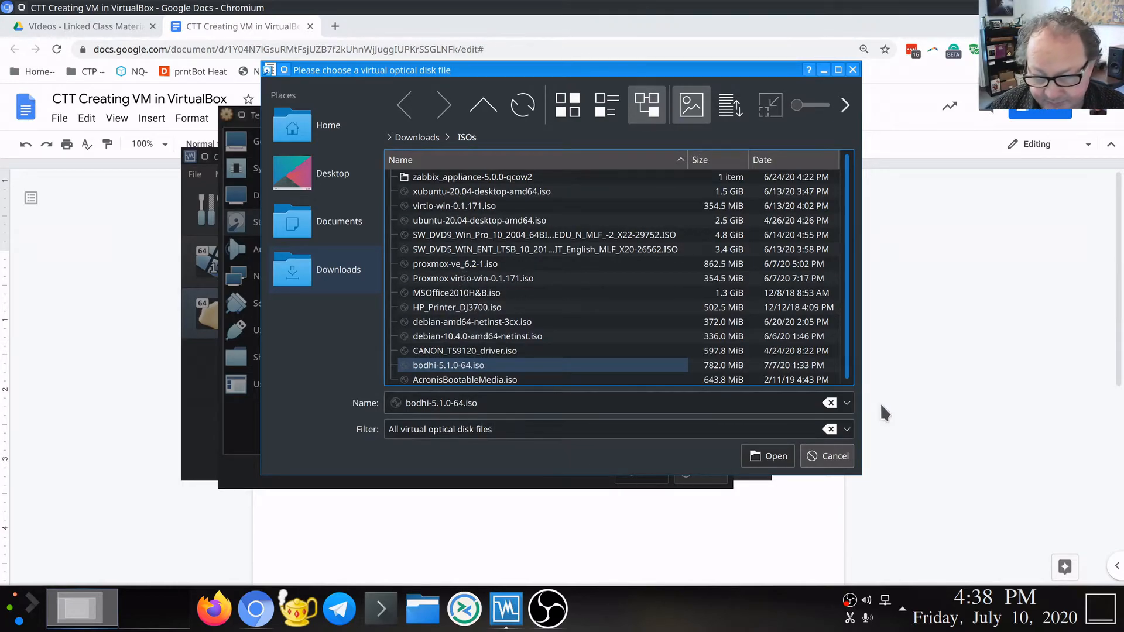
{"action": "left_click", "coordinate": [783, 462]}
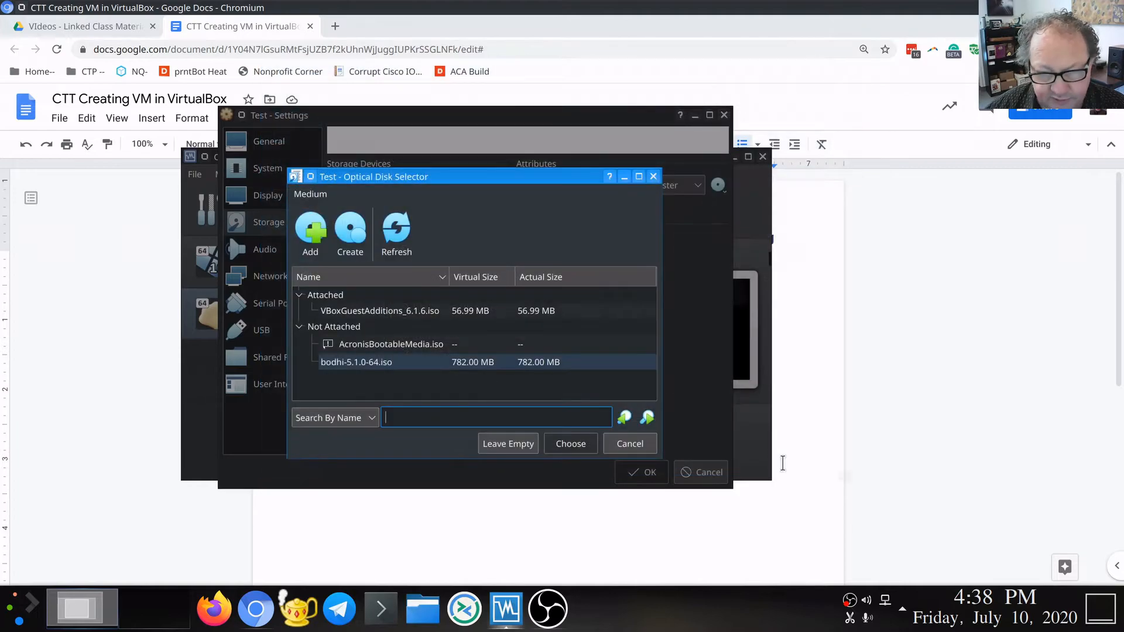
{"action": "left_click", "coordinate": [359, 365]}
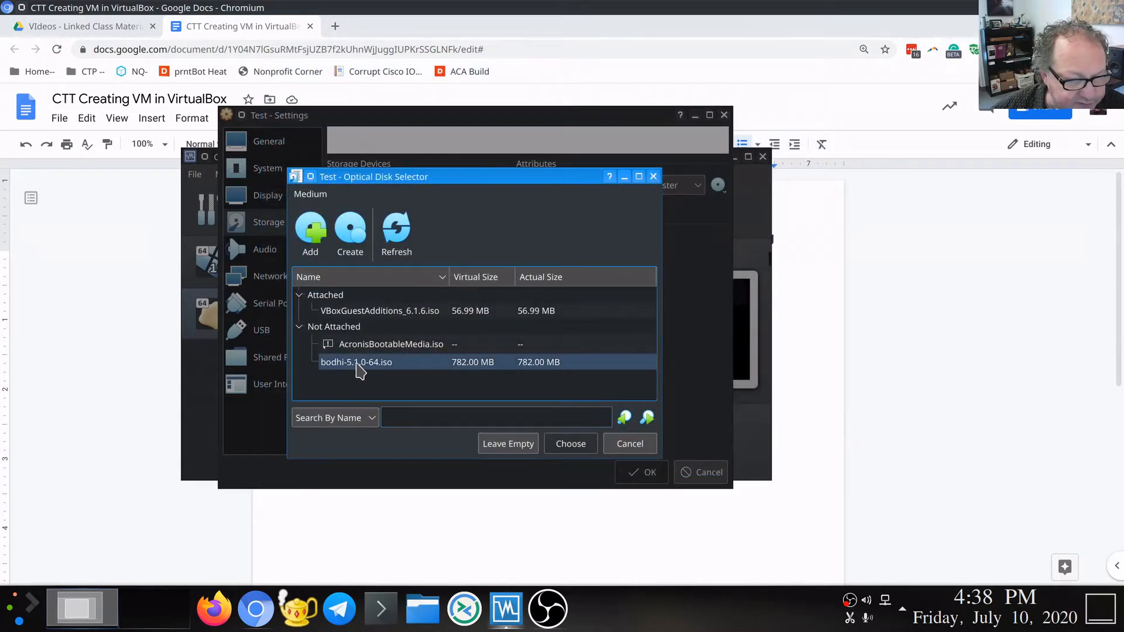
{"action": "left_click", "coordinate": [575, 448]}
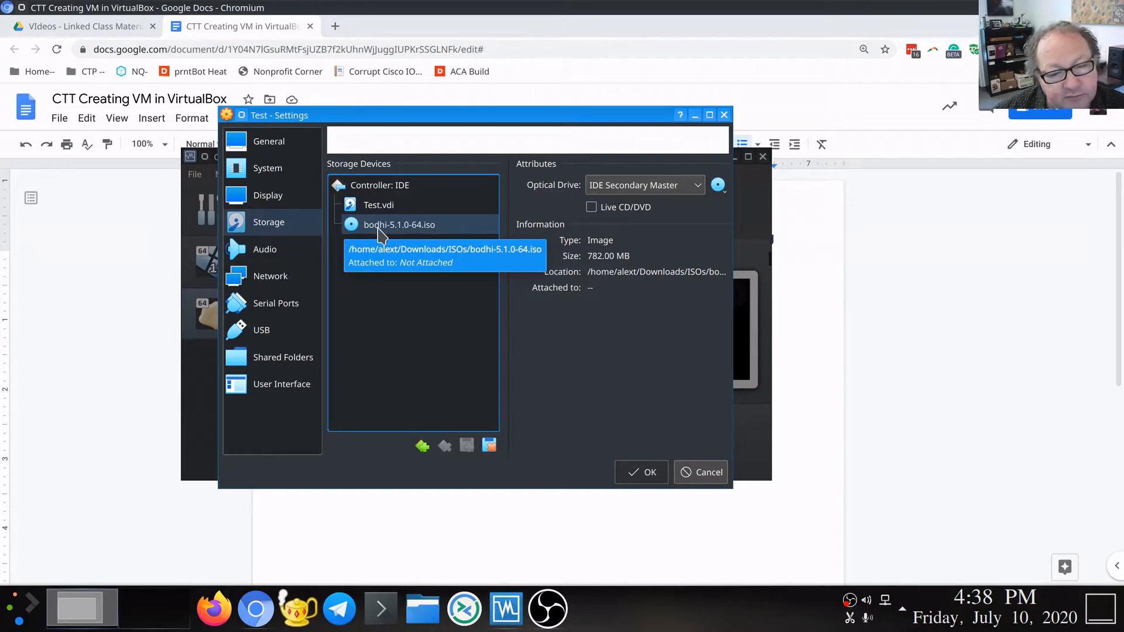
In the machine's system settings, move Optical to the top of the boot order and disable Floppy
{"action": "left_click", "coordinate": [267, 169]}
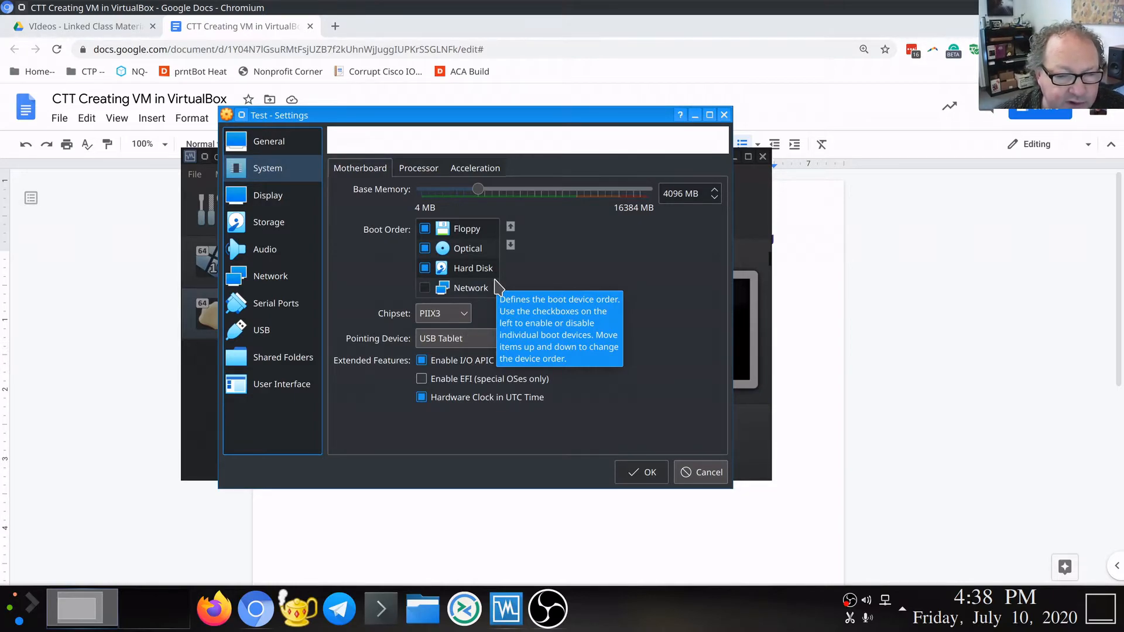
{"action": "left_click", "coordinate": [455, 255]}
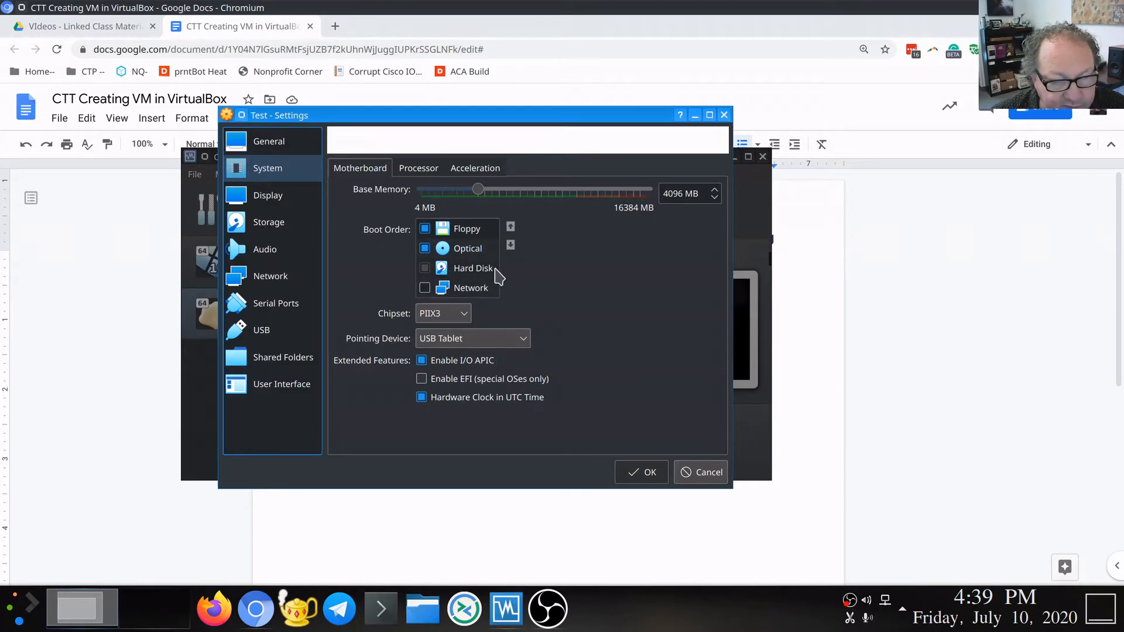
{"action": "left_click", "coordinate": [449, 256]}
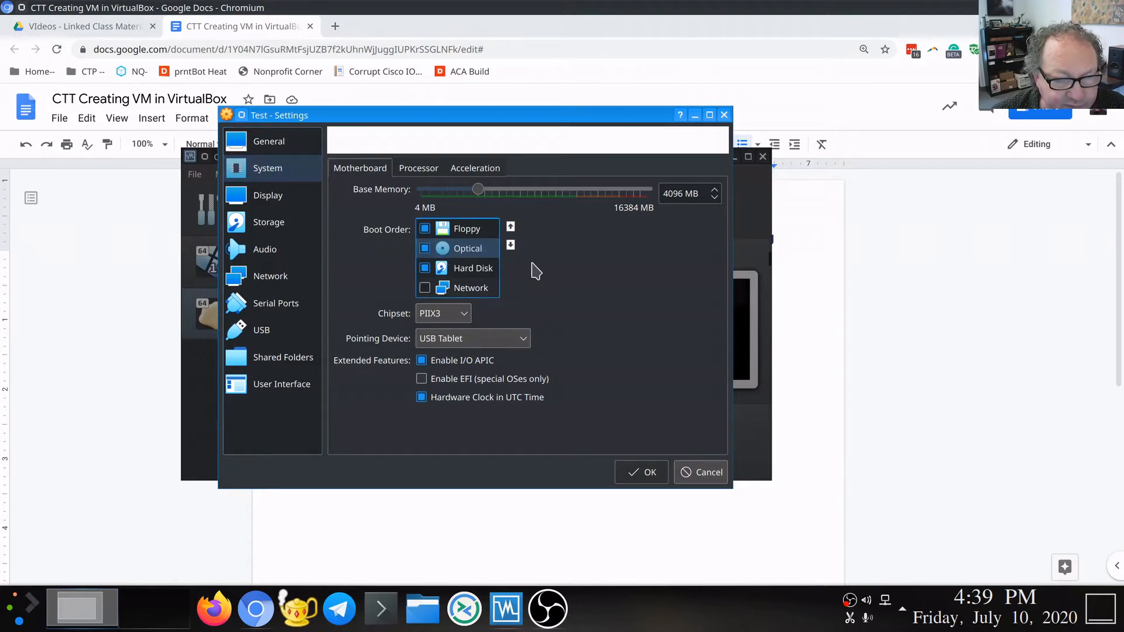
{"action": "left_click", "coordinate": [510, 226]}
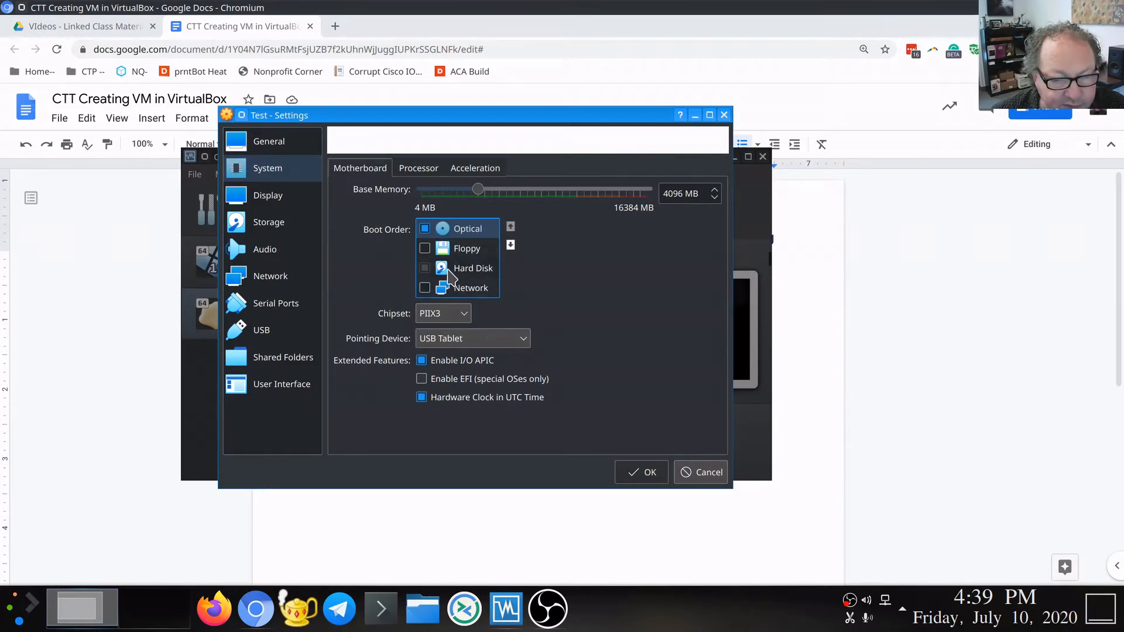
Move Hard Disk up to second place in the boot order and review the machine's processor, acceleration and storage settings
{"action": "left_click", "coordinate": [452, 272]}
{"action": "left_click", "coordinate": [512, 227]}
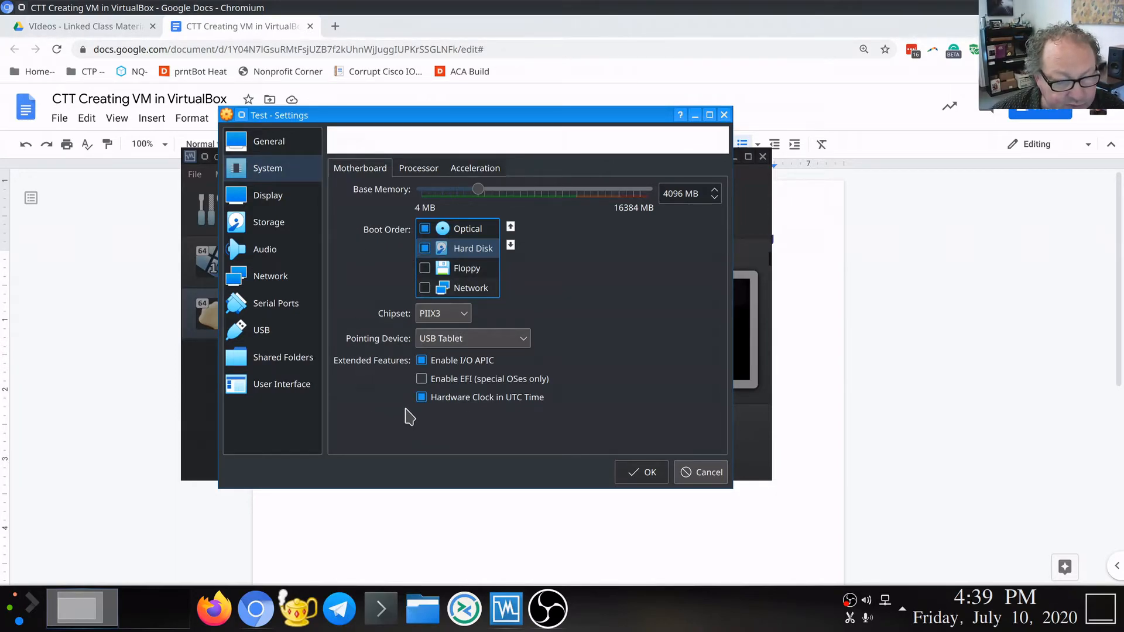
{"action": "left_click", "coordinate": [427, 174]}
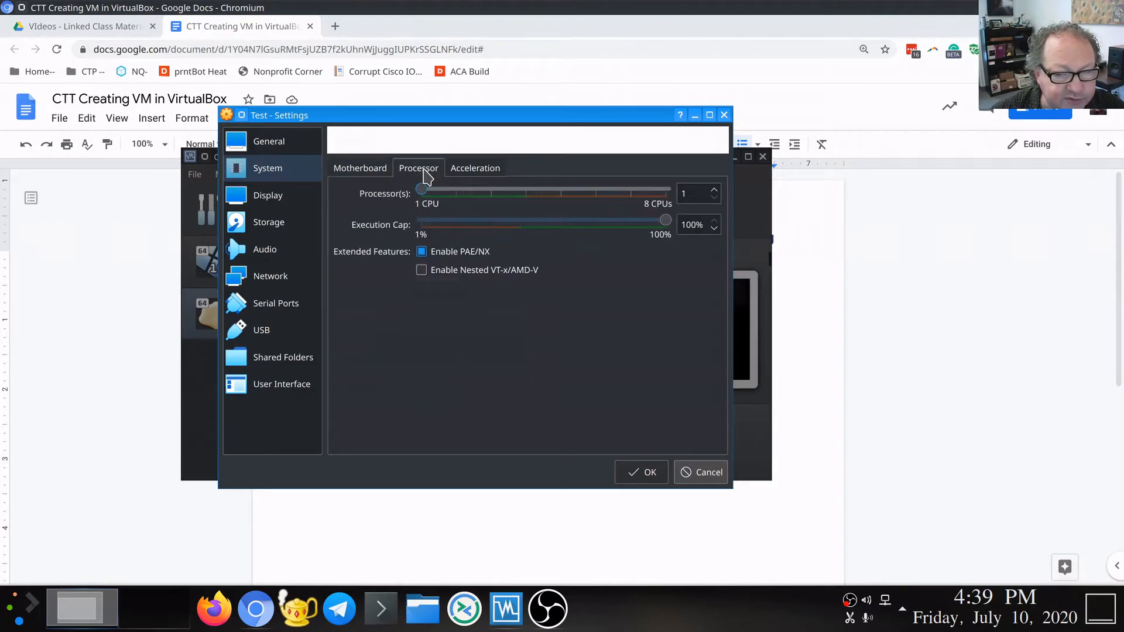
{"action": "left_click", "coordinate": [481, 173]}
{"action": "left_click", "coordinate": [361, 172]}
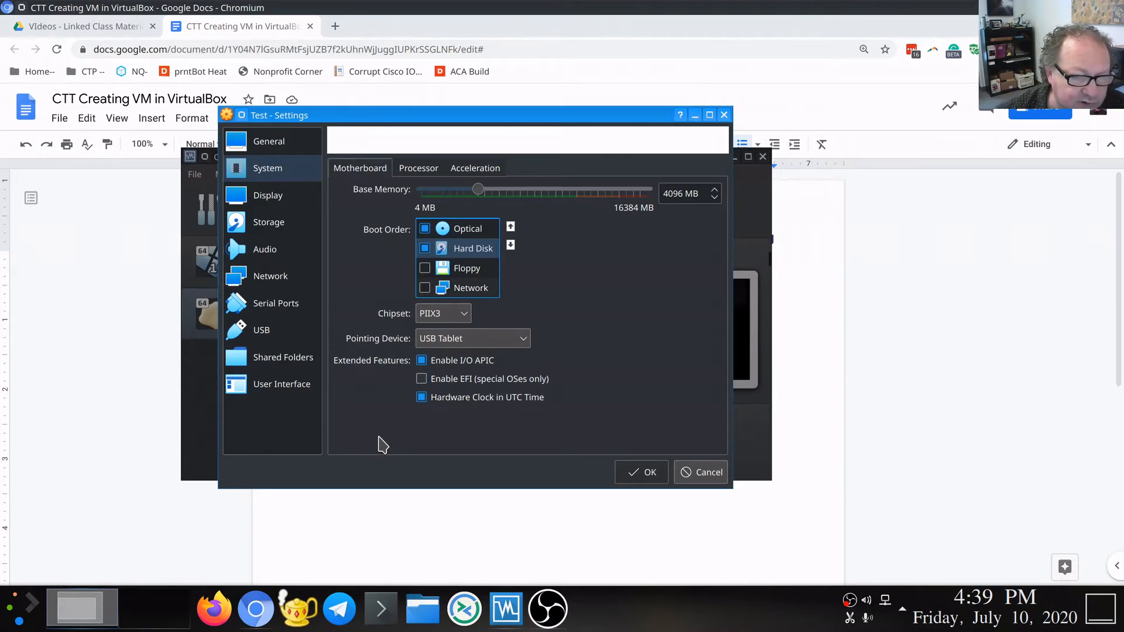
{"action": "left_click", "coordinate": [279, 229]}
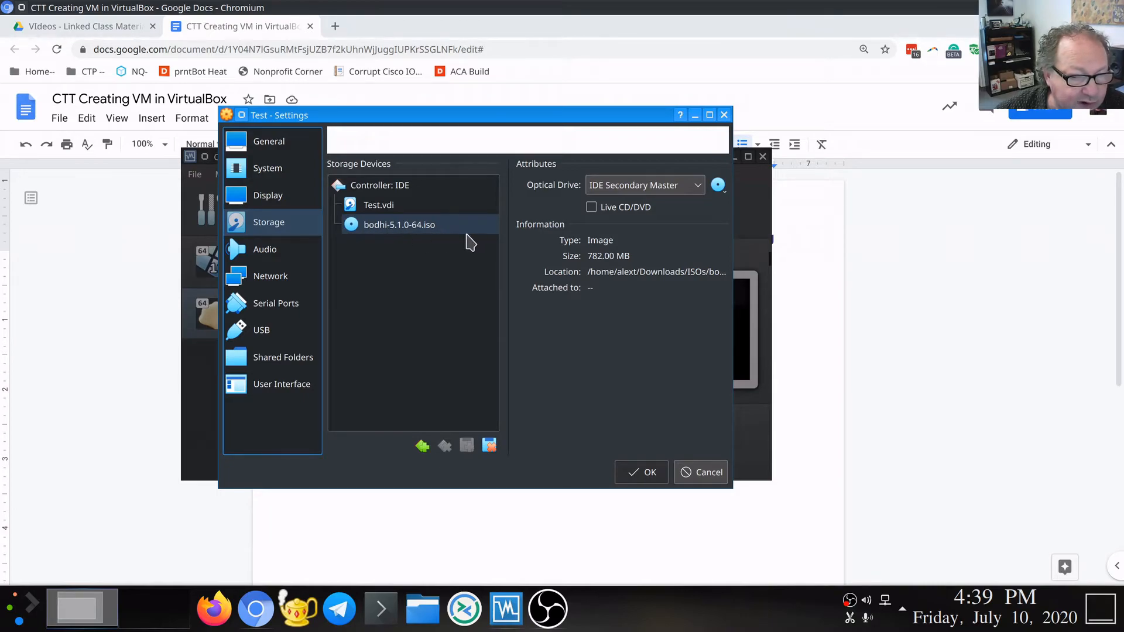
{"action": "left_click", "coordinate": [273, 172]}
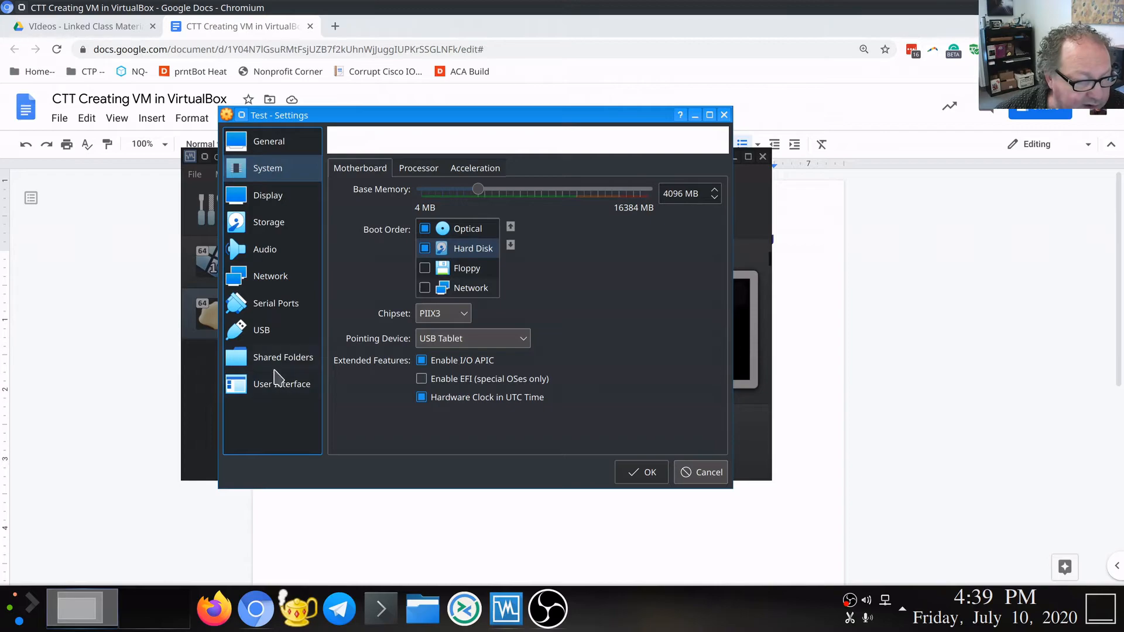
Attach the machine's network Adapter 1 to NAT and save the machine's settings
{"action": "left_click", "coordinate": [270, 281]}
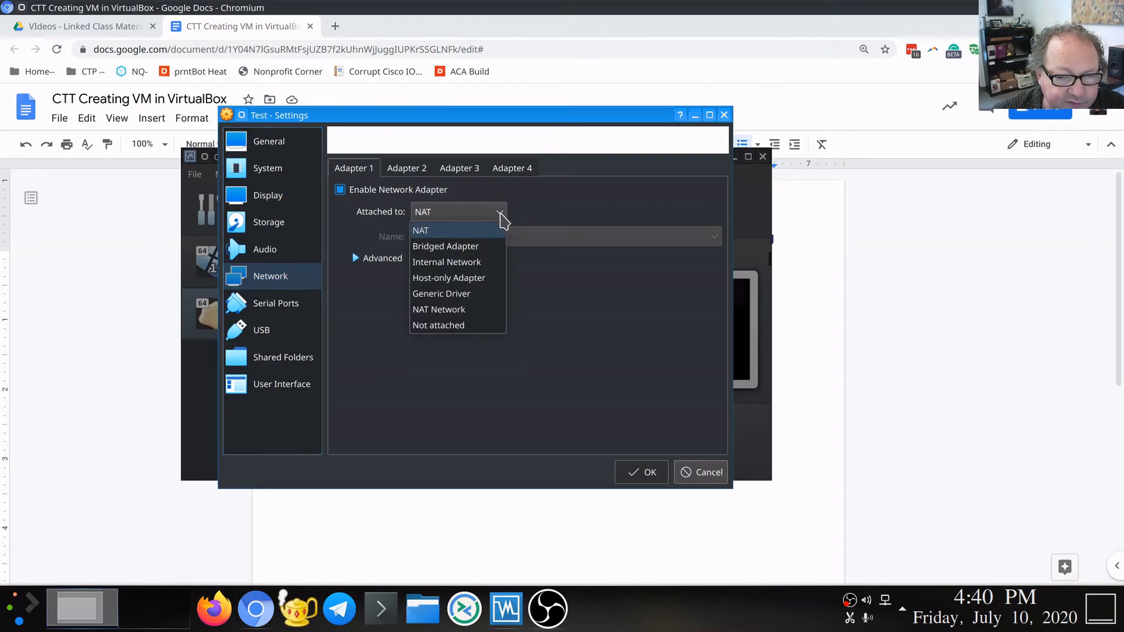
{"action": "left_click", "coordinate": [501, 213]}
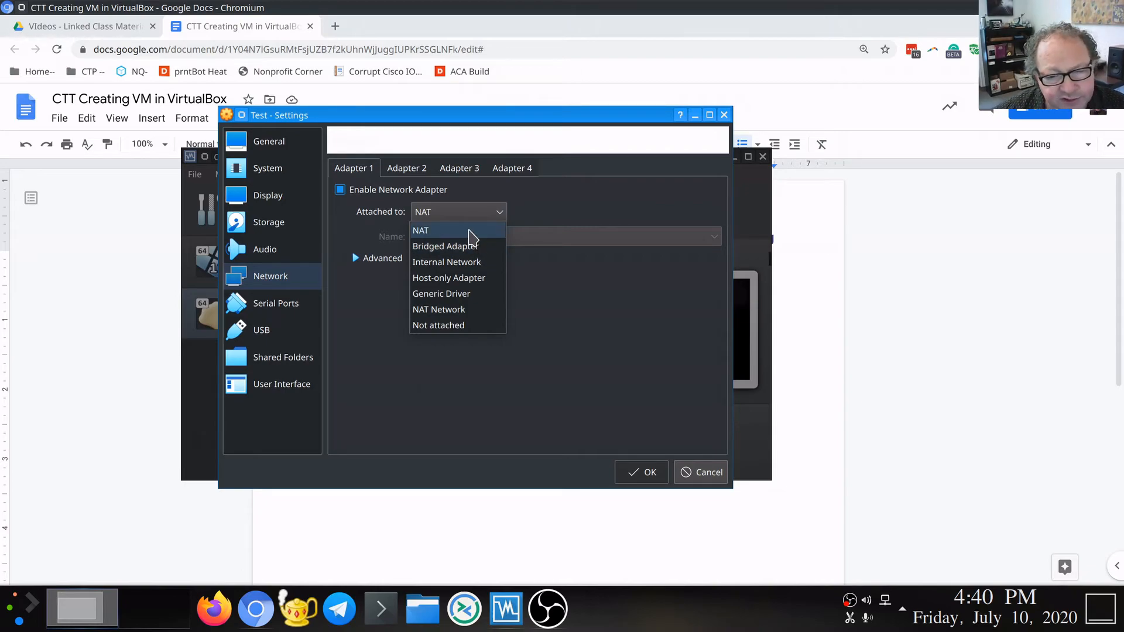
{"action": "left_click", "coordinate": [472, 230]}
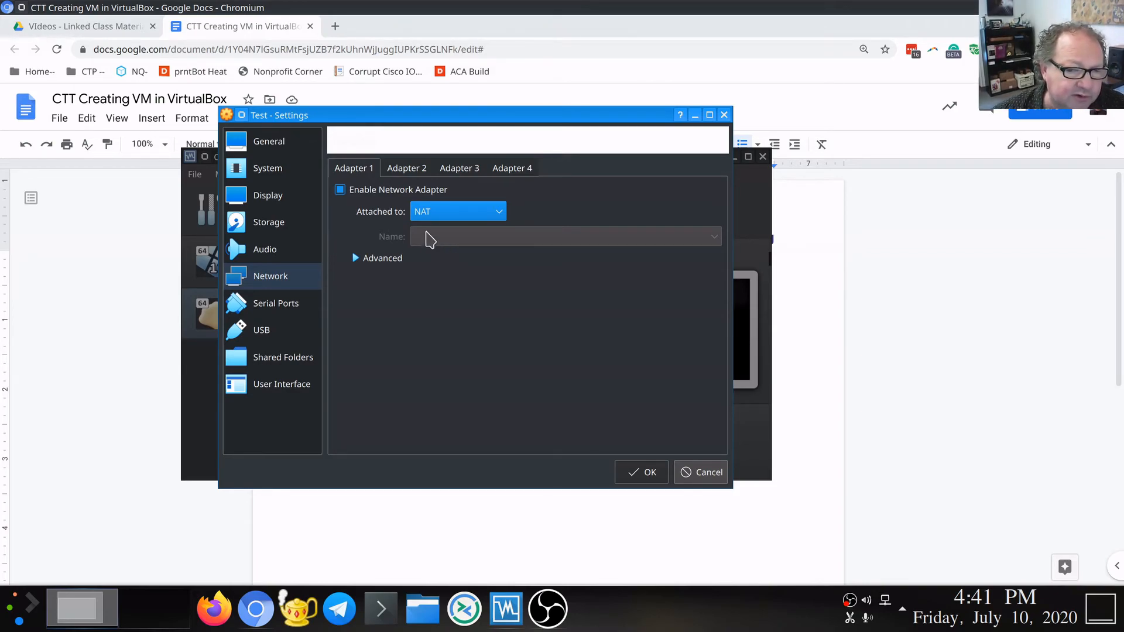
{"action": "left_click", "coordinate": [499, 217]}
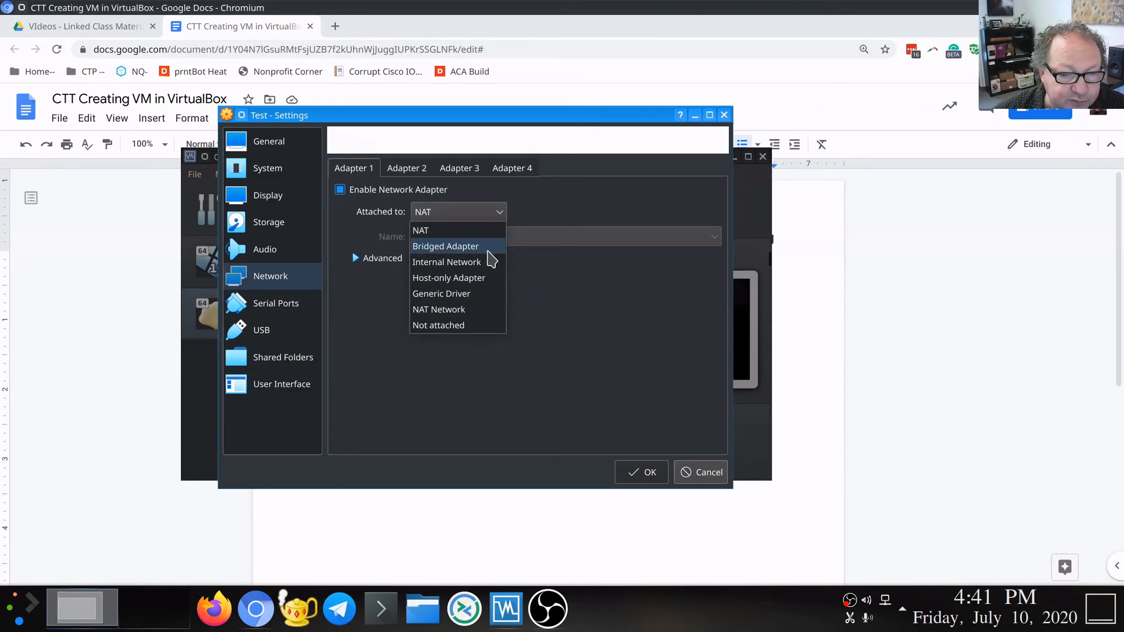
{"action": "left_click", "coordinate": [553, 300]}
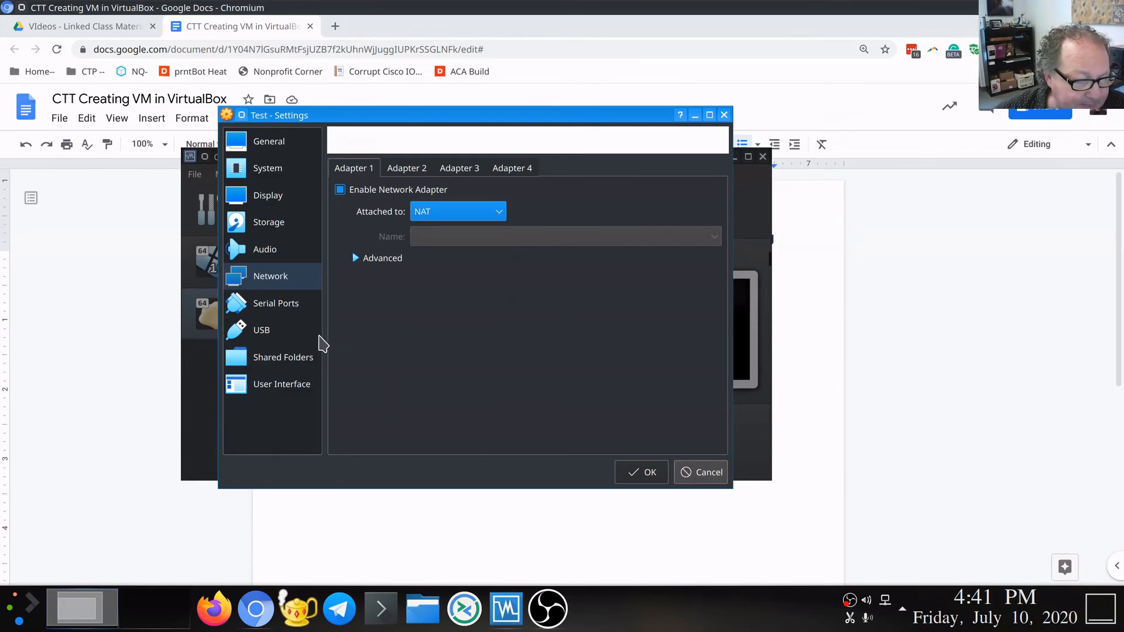
{"action": "left_click", "coordinate": [301, 365]}
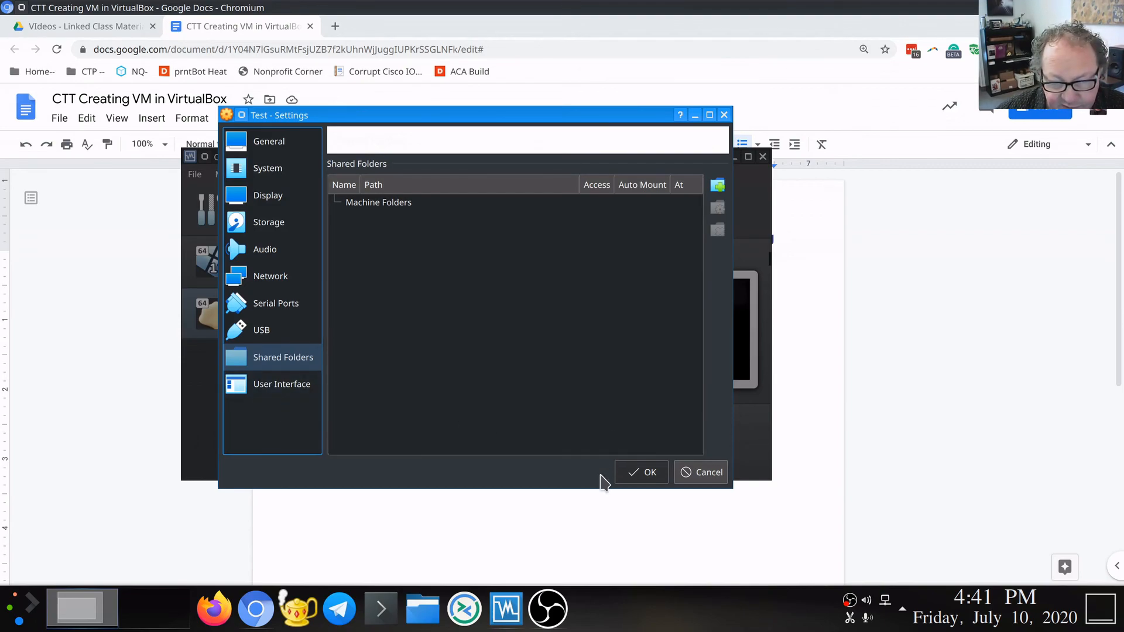
{"action": "left_click", "coordinate": [644, 476]}
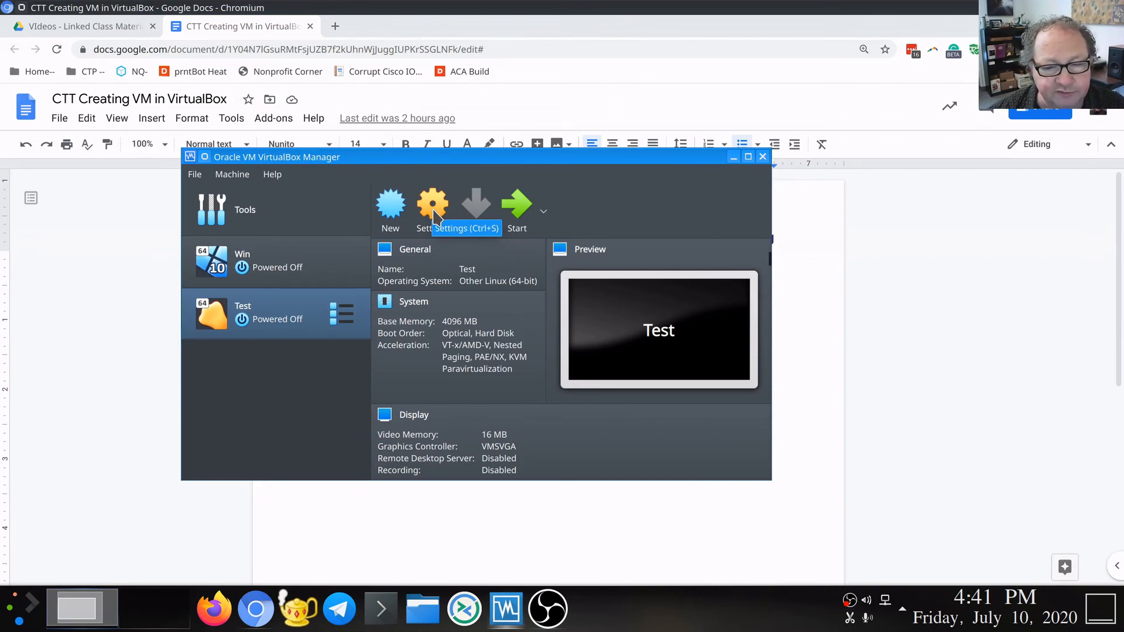
Start the Test machine with bodhi-5.1.0-64.iso as start-up disk and highlight Try Bodhi Linux without installing in the boot options
{"action": "left_click", "coordinate": [517, 214]}
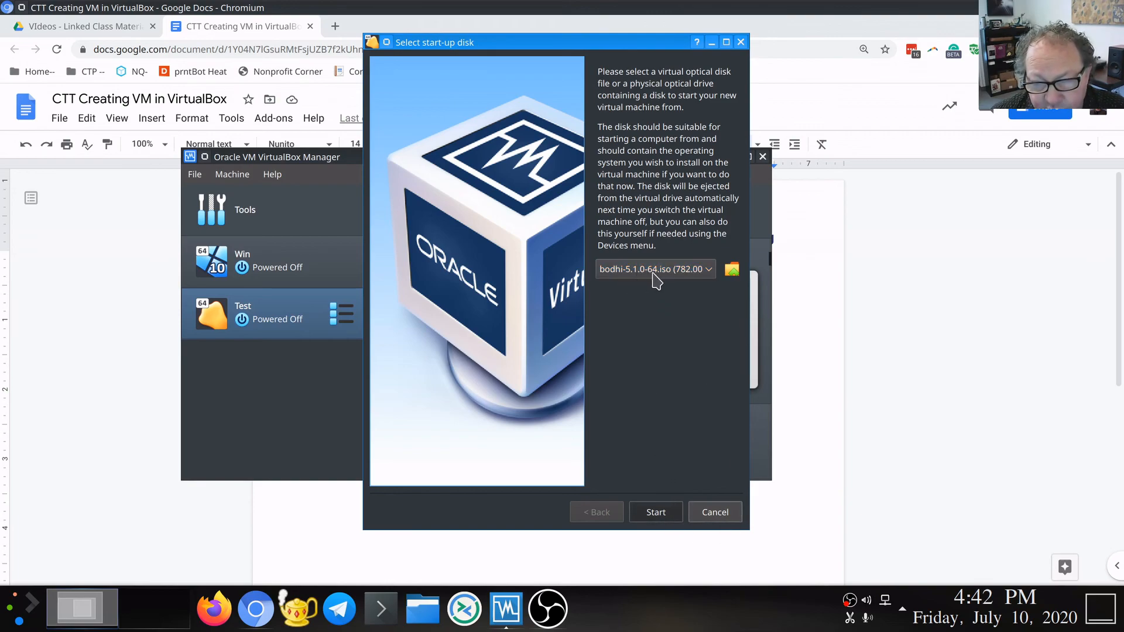
{"action": "left_click", "coordinate": [666, 512]}
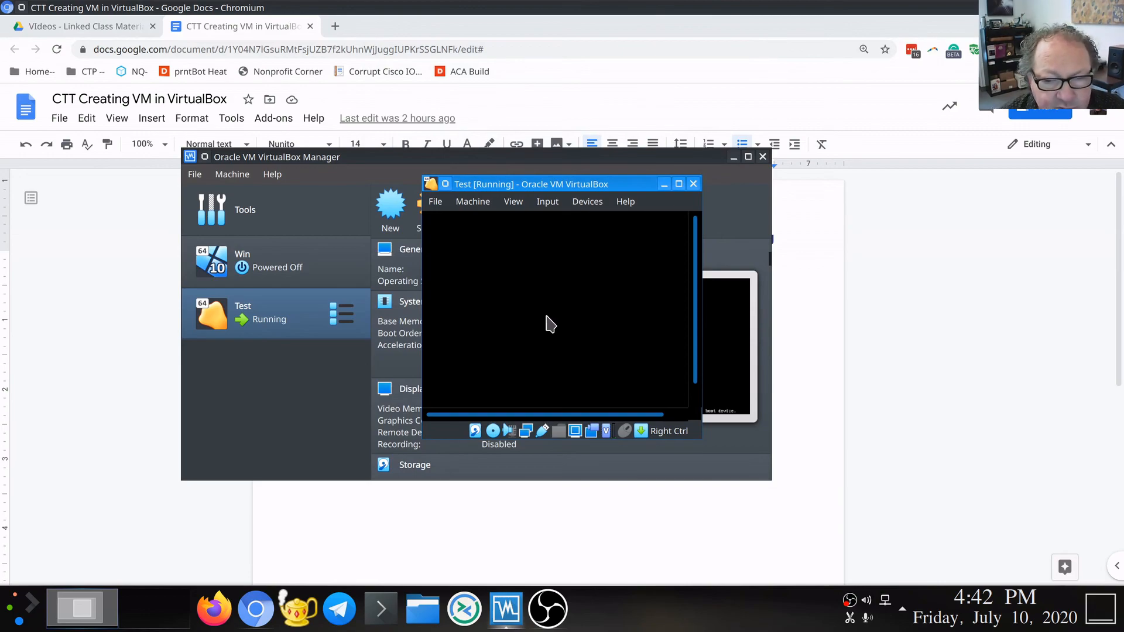
{"action": "key", "text": "Down"}
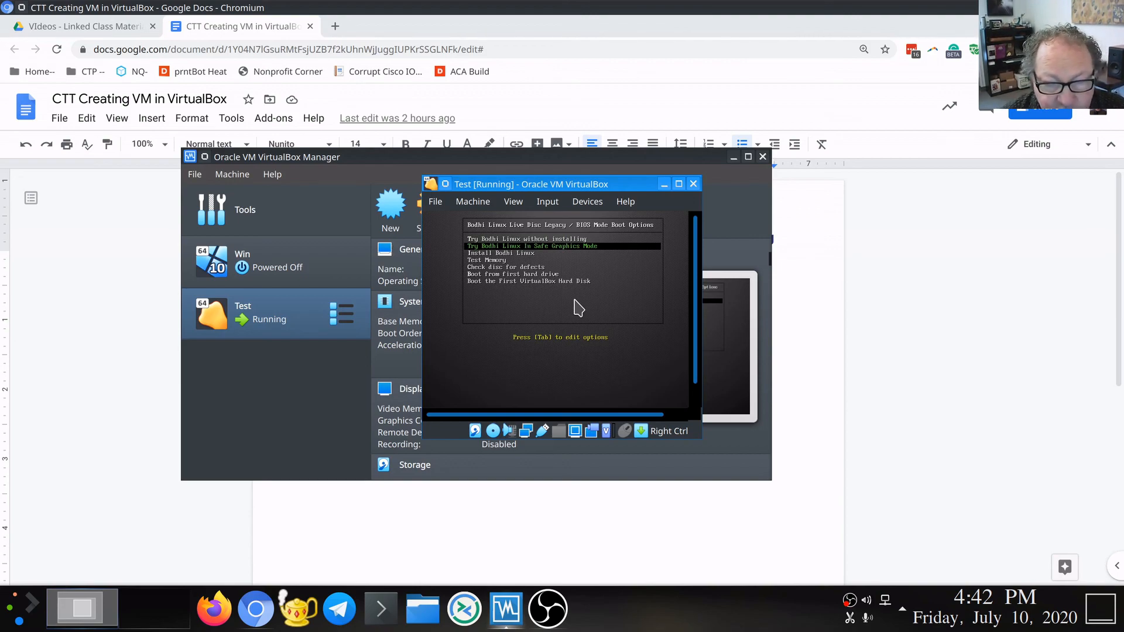
{"action": "key", "text": "Up"}
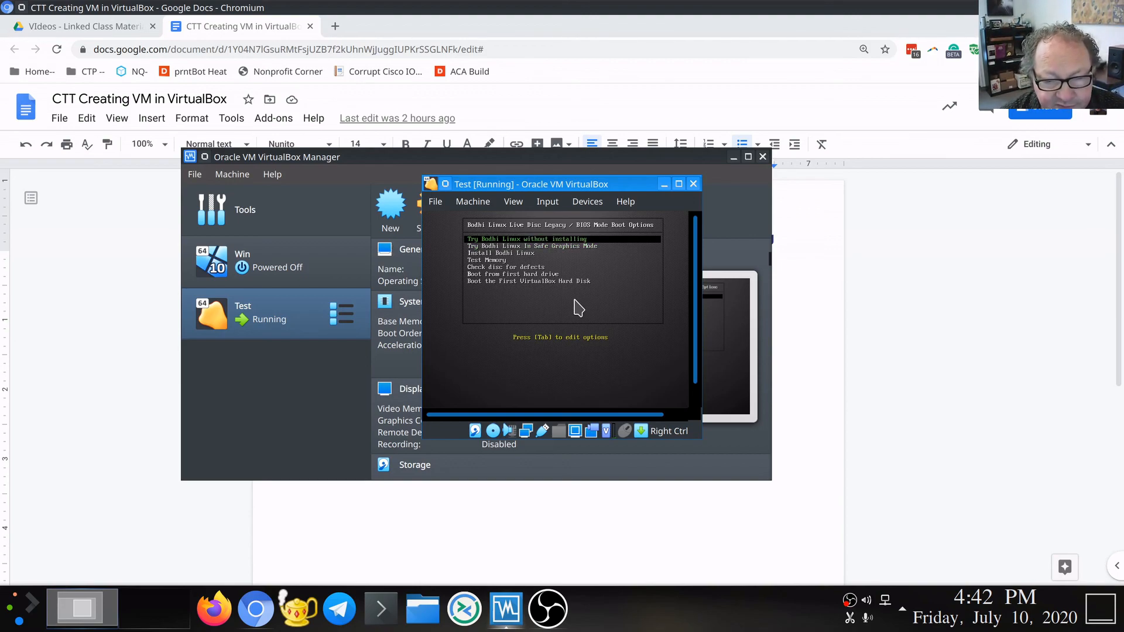